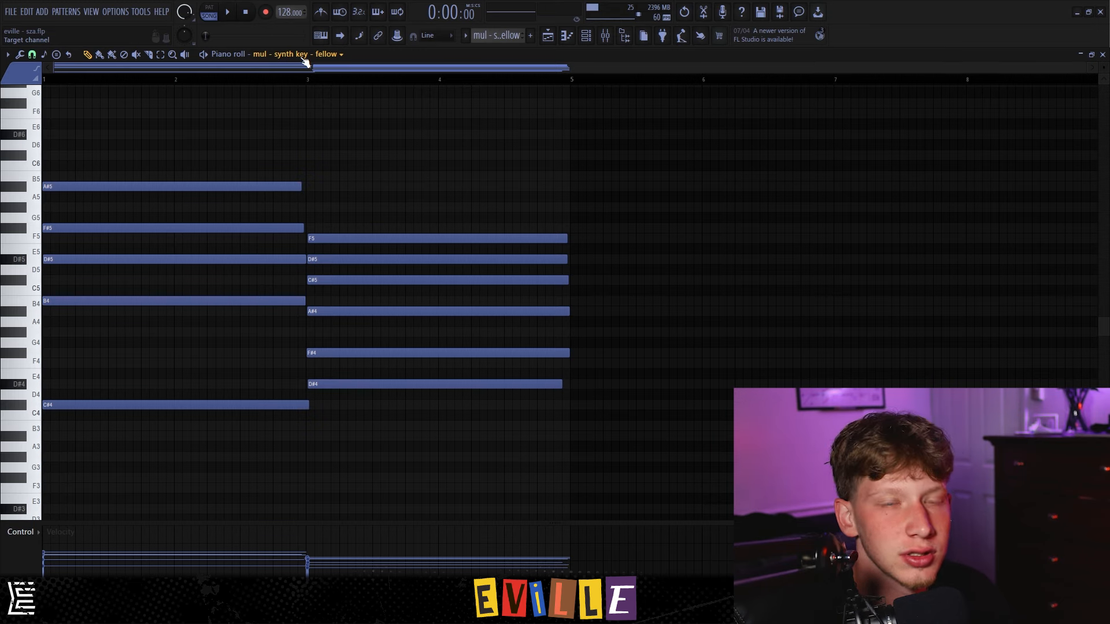
# Play the synth key - fellow chord pattern in the piano roll and sweep-select its two chords
pyautogui.click(228, 12)
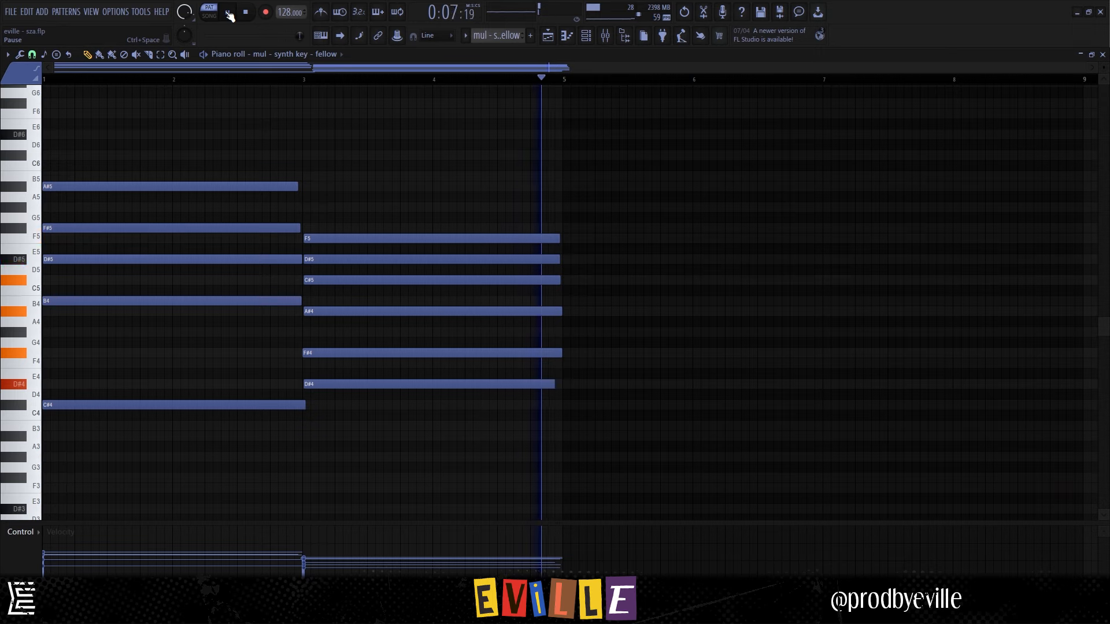
pyautogui.press('space')
pyautogui.moveTo(218, 140); pyautogui.dragTo(461, 444)
pyautogui.keyDown('ctrl'); pyautogui.click(203, 115); pyautogui.keyUp('ctrl')
pyautogui.moveTo(203, 119); pyautogui.dragTo(492, 453)
pyautogui.keyDown('ctrl'); pyautogui.click(219, 168); pyautogui.keyUp('ctrl')
pyautogui.moveTo(217, 166); pyautogui.dragTo(456, 463)
pyautogui.keyDown('ctrl'); pyautogui.click(399, 418); pyautogui.keyUp('ctrl')
# Try the first chord's lowest note two octaves higher at C#6, and return it to C#4
pyautogui.moveTo(101, 345); pyautogui.dragTo(96, 161)
pyautogui.moveTo(102, 285); pyautogui.dragTo(91, 426)
pyautogui.hotkey('ctrl', 'Up')
pyautogui.hotkey('ctrl', 'Up')
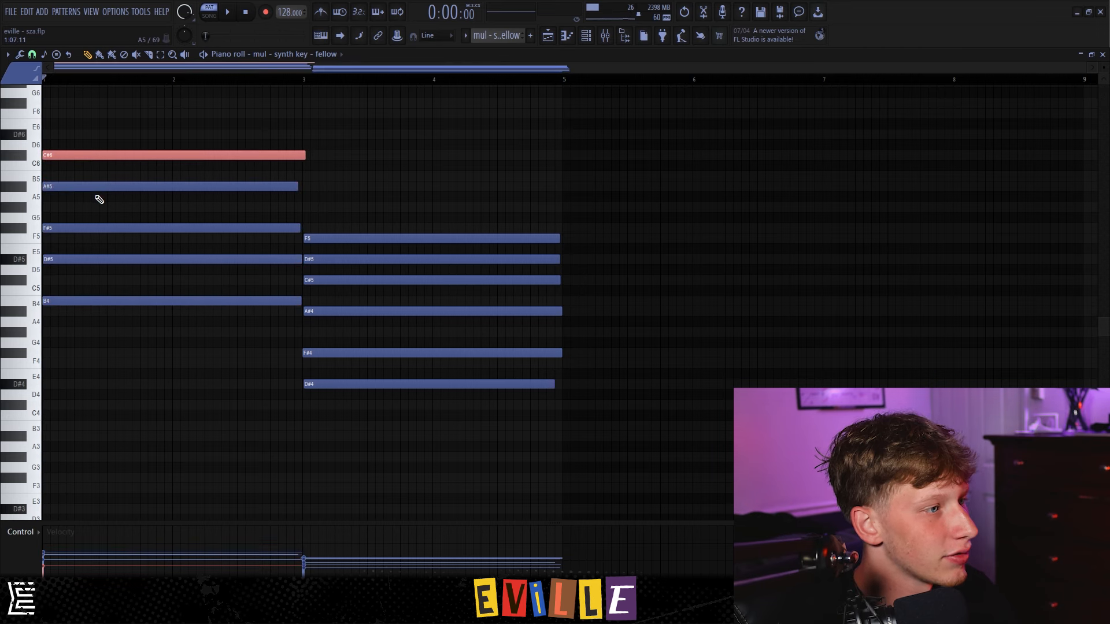
pyautogui.hotkey('ctrl', 'Down')
pyautogui.hotkey('ctrl', 'Down')
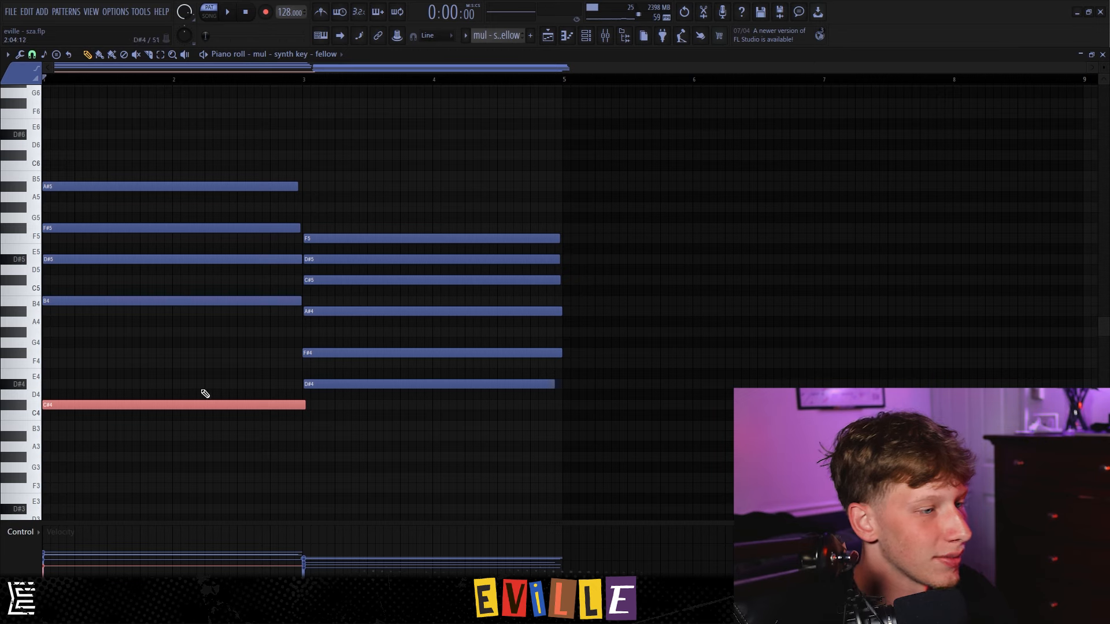
pyautogui.keyDown('ctrl'); pyautogui.moveTo(356, 407); pyautogui.dragTo(361, 365); pyautogui.keyUp('ctrl')
pyautogui.keyDown('ctrl'); pyautogui.click(375, 220); pyautogui.keyUp('ctrl')
pyautogui.keyDown('ctrl'); pyautogui.moveTo(376, 175); pyautogui.dragTo(389, 429); pyautogui.keyUp('ctrl')
pyautogui.keyDown('ctrl'); pyautogui.click(387, 422); pyautogui.keyUp('ctrl')
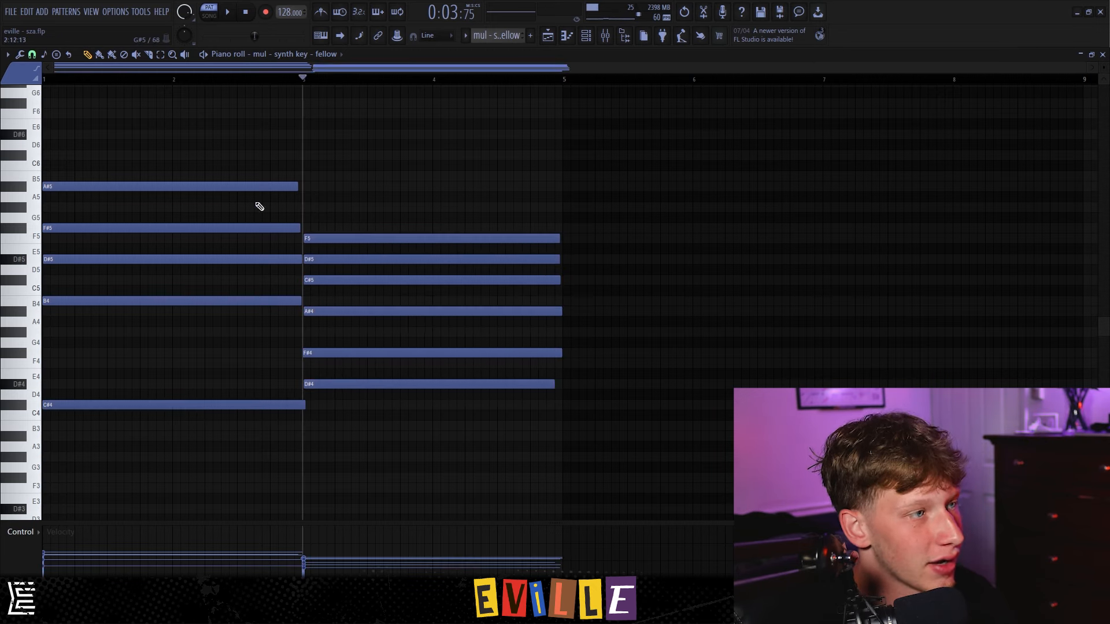
pyautogui.keyDown('ctrl'); pyautogui.moveTo(186, 141); pyautogui.dragTo(429, 451); pyautogui.keyUp('ctrl')
pyautogui.keyDown('ctrl'); pyautogui.click(157, 156); pyautogui.keyUp('ctrl')
pyautogui.keyDown('ctrl'); pyautogui.moveTo(120, 130); pyautogui.dragTo(187, 456); pyautogui.keyUp('ctrl')
pyautogui.keyDown('ctrl'); pyautogui.moveTo(388, 130); pyautogui.dragTo(450, 516); pyautogui.keyUp('ctrl')
pyautogui.keyDown('ctrl'); pyautogui.click(421, 436); pyautogui.keyUp('ctrl')
pyautogui.keyDown('ctrl'); pyautogui.moveTo(158, 159); pyautogui.dragTo(152, 477); pyautogui.keyUp('ctrl')
pyautogui.keyDown('ctrl'); pyautogui.click(400, 172); pyautogui.keyUp('ctrl')
pyautogui.keyDown('ctrl'); pyautogui.moveTo(394, 167); pyautogui.dragTo(422, 390); pyautogui.keyUp('ctrl')
pyautogui.click(166, 127)
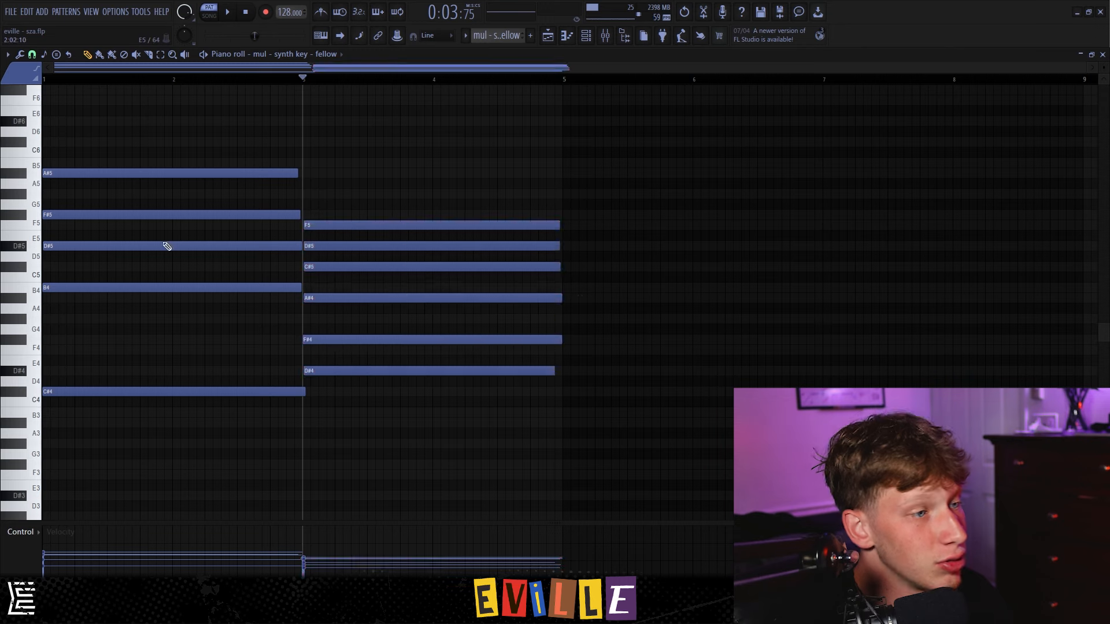
# Try stamping a Minor 9th chord rooted on D#4 at the start of bar 5
pyautogui.click(57, 55)
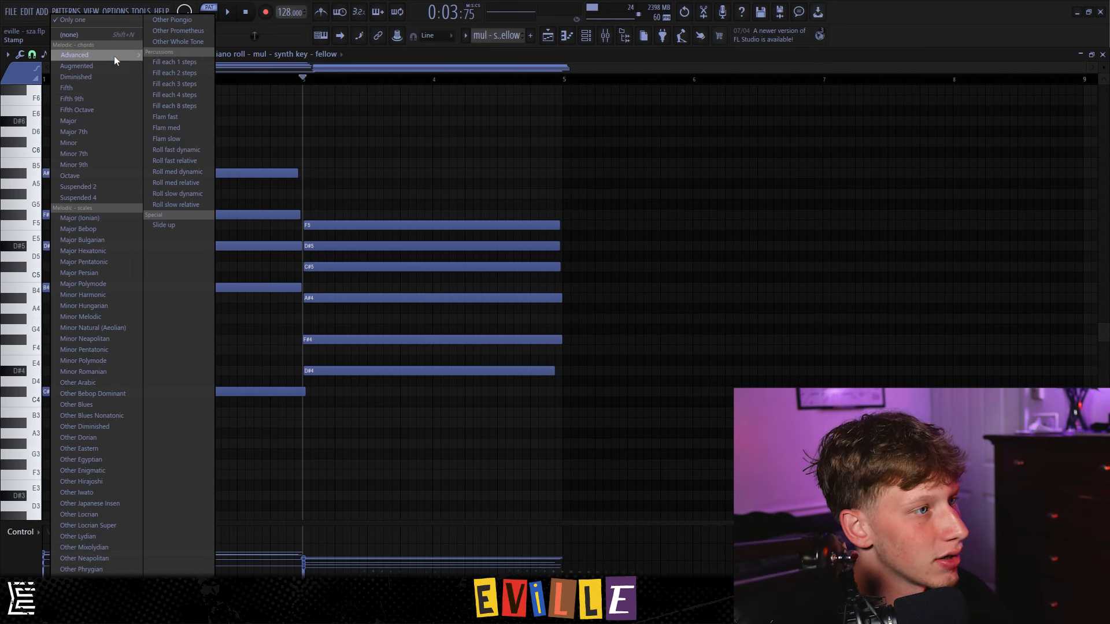
pyautogui.moveTo(120, 55)
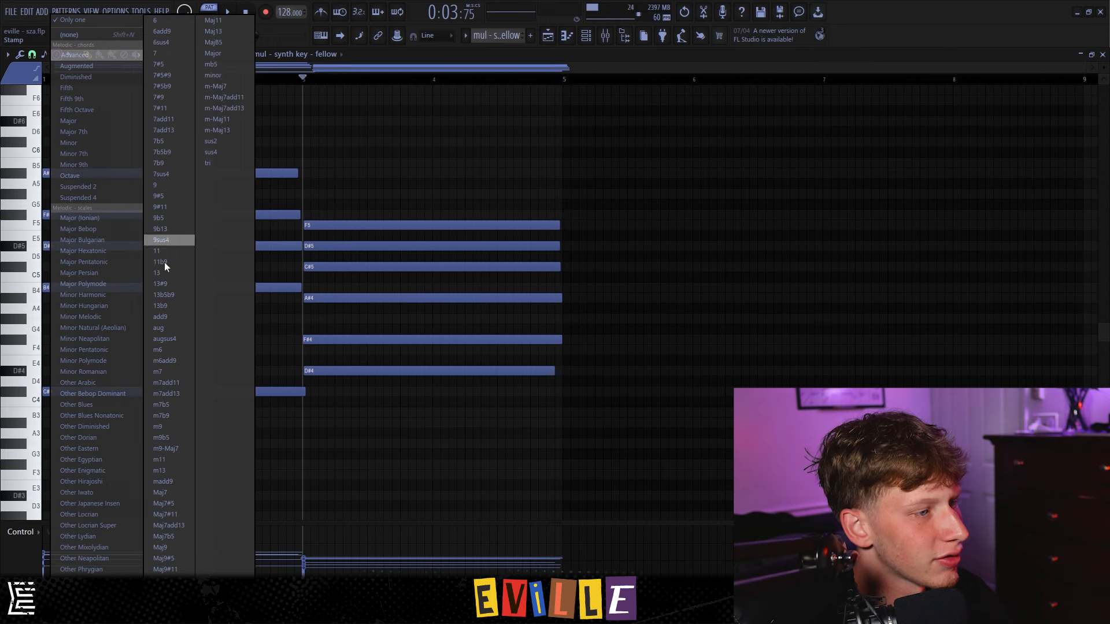
pyautogui.click(92, 165)
pyautogui.moveTo(620, 444); pyautogui.dragTo(562, 379)
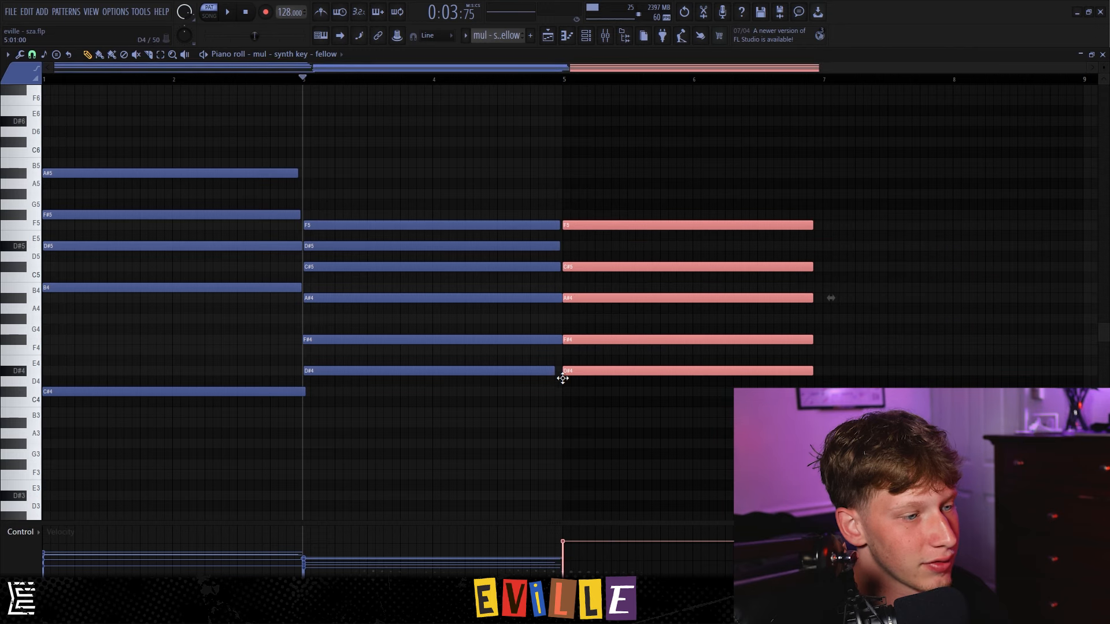
# Try stamping a Major 7th chord rooted on B4 over the first chord at bar 1
pyautogui.click(31, 54)
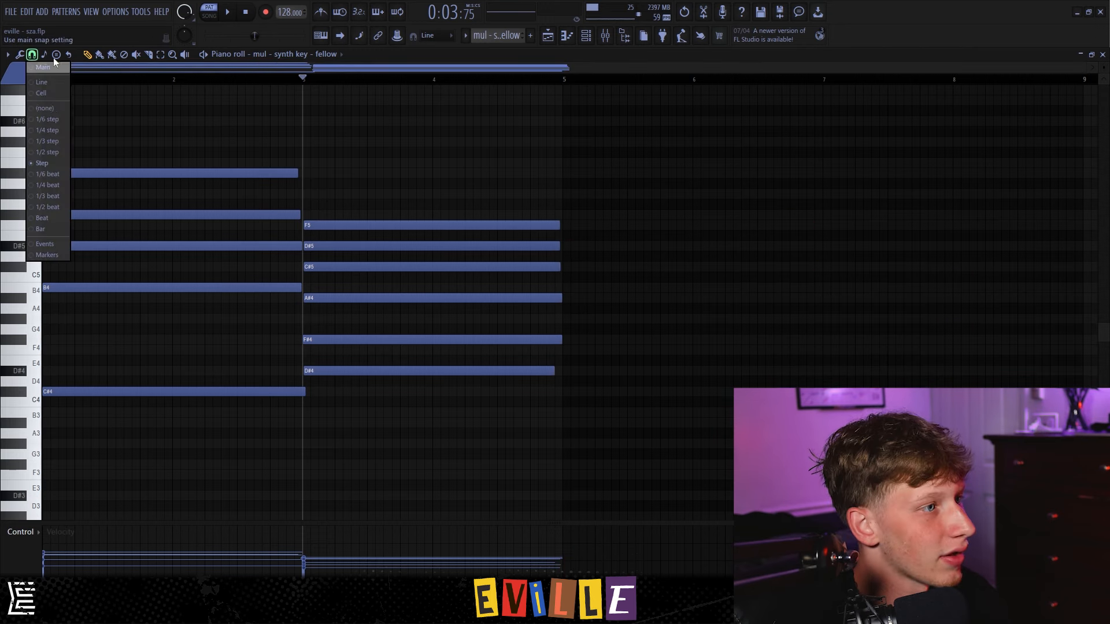
pyautogui.click(44, 54)
pyautogui.click(93, 133)
pyautogui.moveTo(118, 374); pyautogui.dragTo(30, 293)
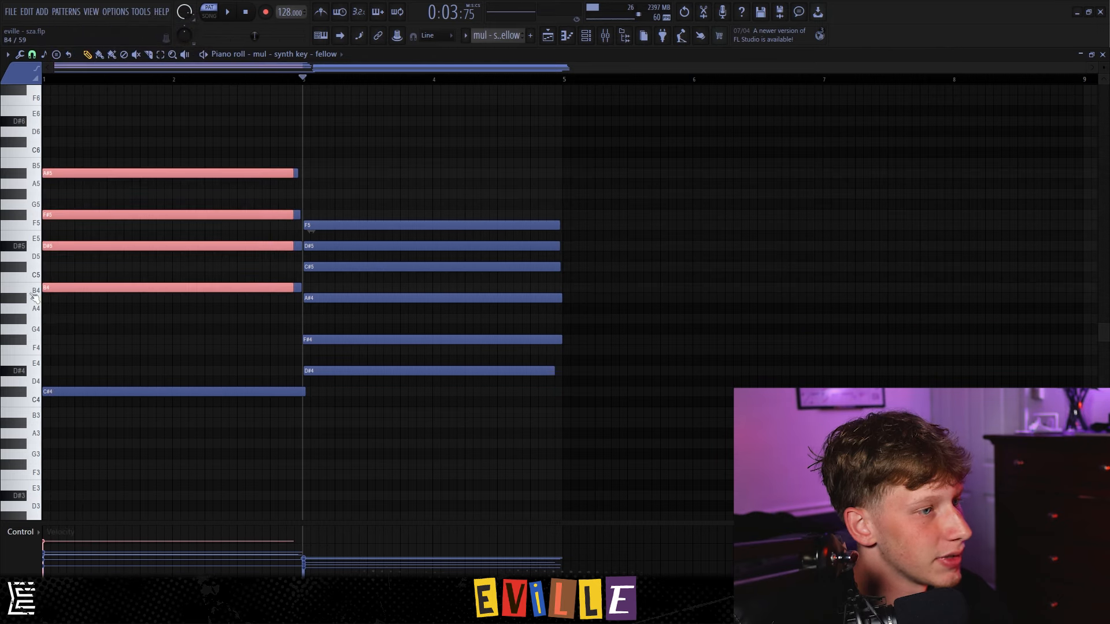
pyautogui.click(312, 244)
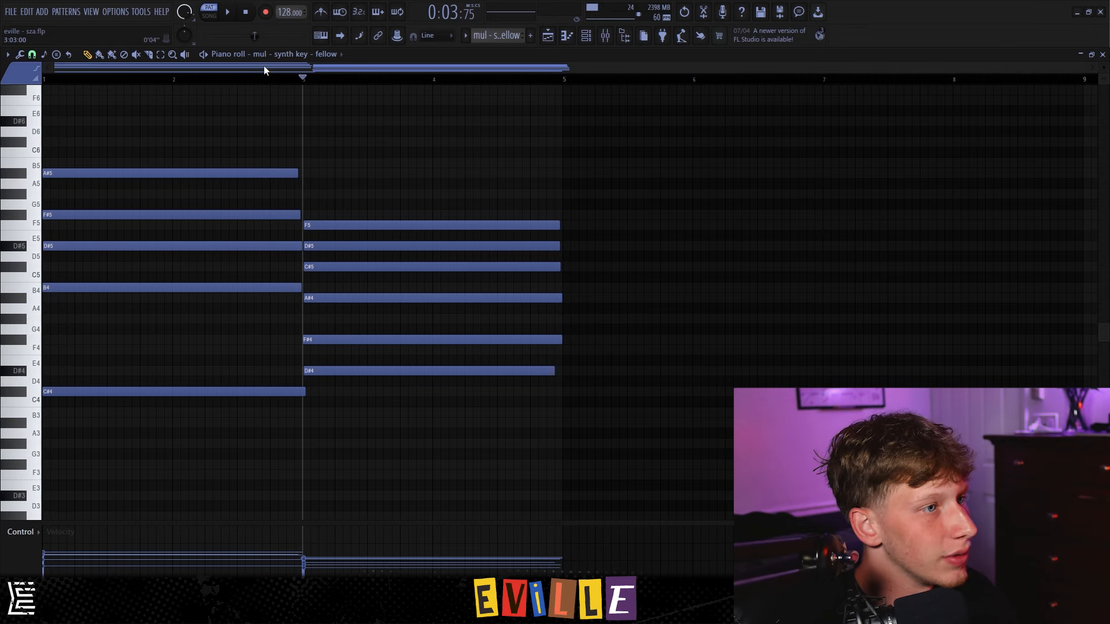
# Select and deselect all chord notes, and open the piano roll of the mul - synth key - sentence channel
pyautogui.moveTo(538, 437); pyautogui.dragTo(119, 134)
pyautogui.moveTo(112, 86); pyautogui.dragTo(500, 502)
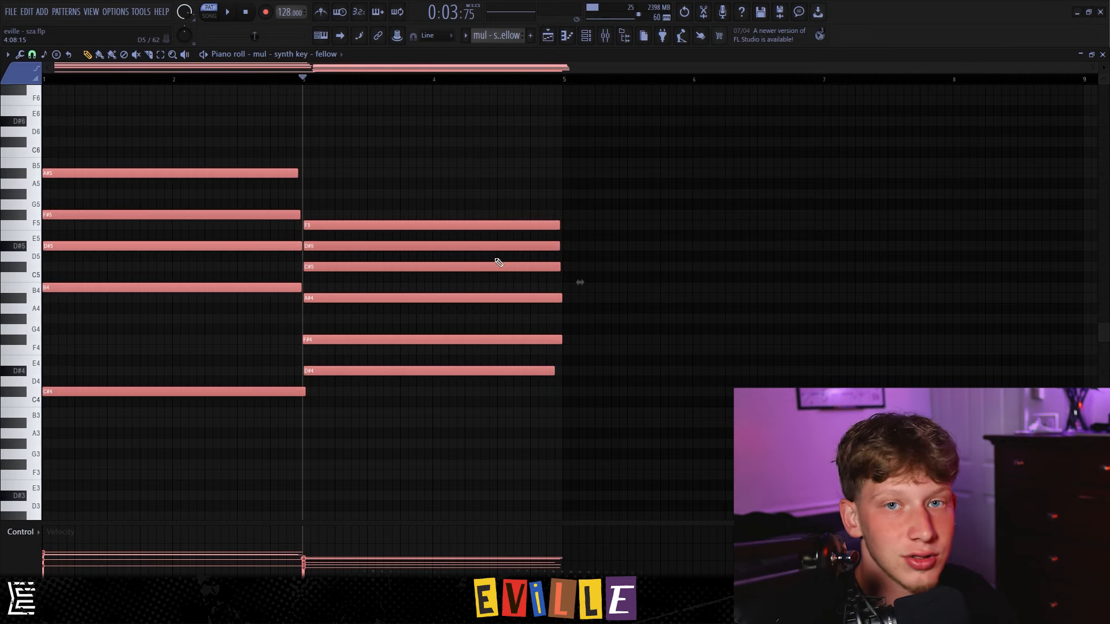
pyautogui.hotkey('ctrl', 'd')
pyautogui.click(605, 35)
pyautogui.click(948, 268)
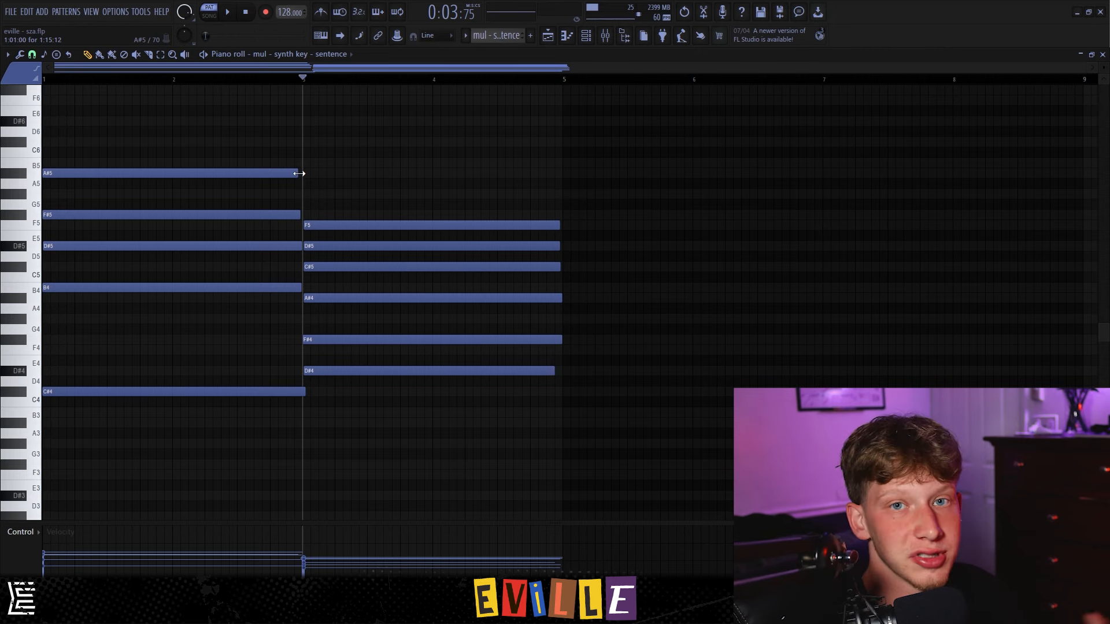
# Sweep-select the two chords of the synth key - sentence pattern, clear the selection and play the pattern
pyautogui.moveTo(151, 96); pyautogui.dragTo(504, 517)
pyautogui.moveTo(221, 137); pyautogui.dragTo(505, 482)
pyautogui.keyDown('ctrl'); pyautogui.click(454, 217); pyautogui.keyUp('ctrl')
pyautogui.moveTo(167, 131); pyautogui.dragTo(533, 478)
pyautogui.keyDown('ctrl'); pyautogui.click(531, 451); pyautogui.keyUp('ctrl')
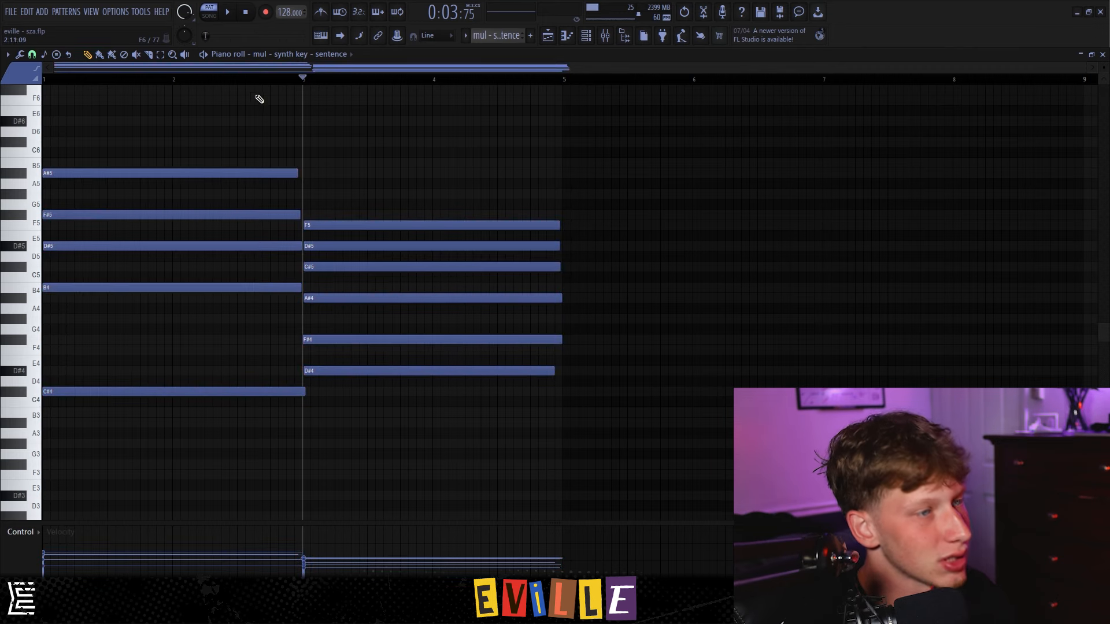
pyautogui.press('space')
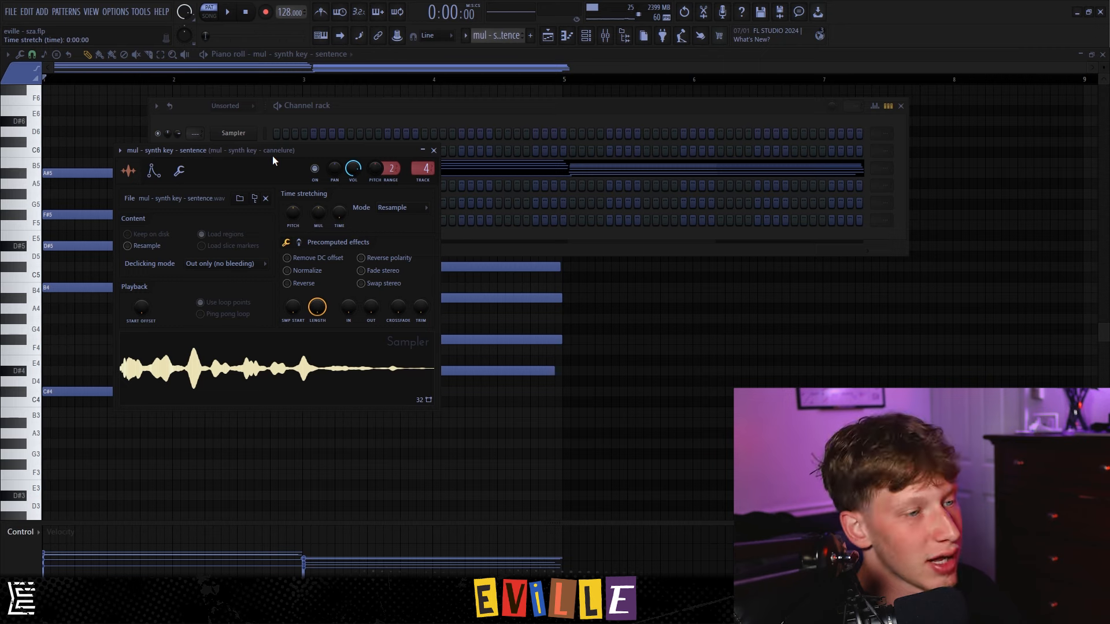
# Set the synth key - sentence sampler's time stretching mode to Stretch and play the chords
pyautogui.click(395, 207)
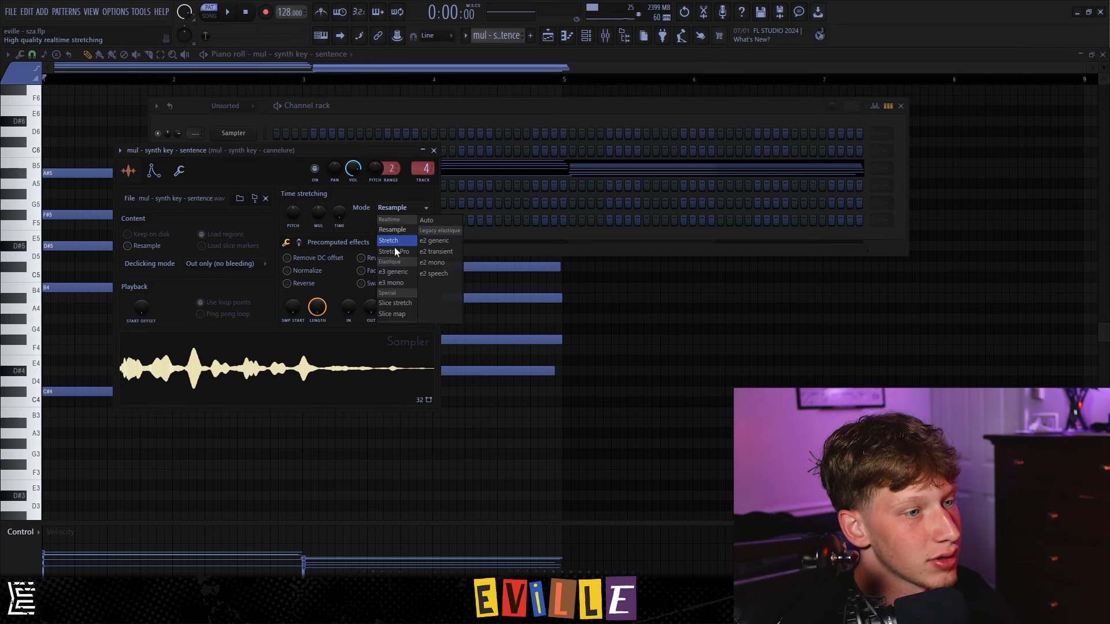
pyautogui.click(394, 190)
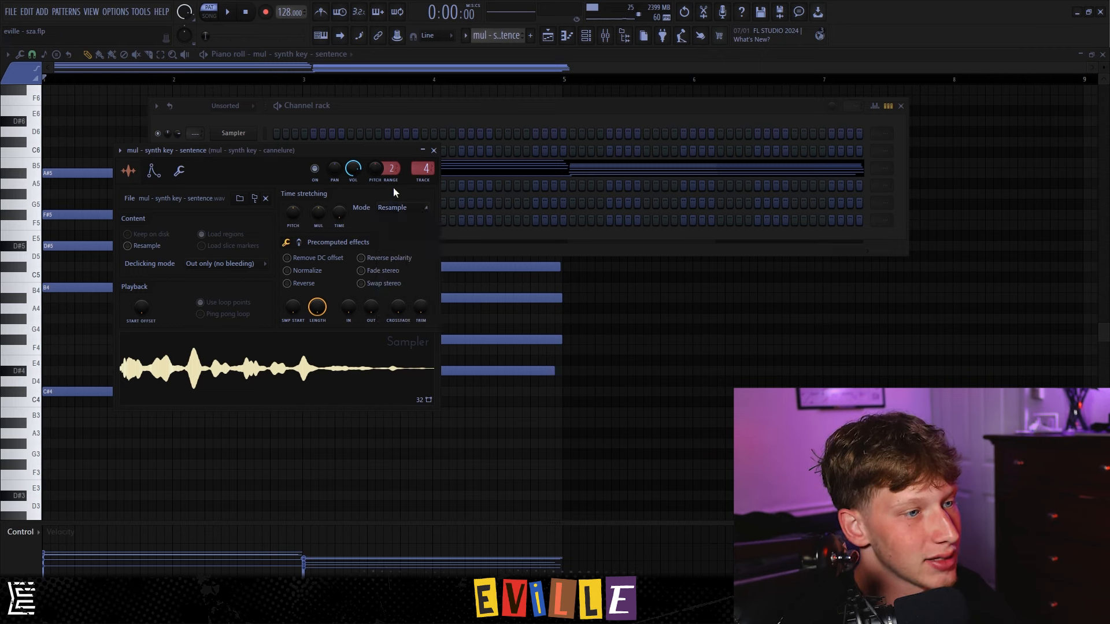
pyautogui.click(407, 209)
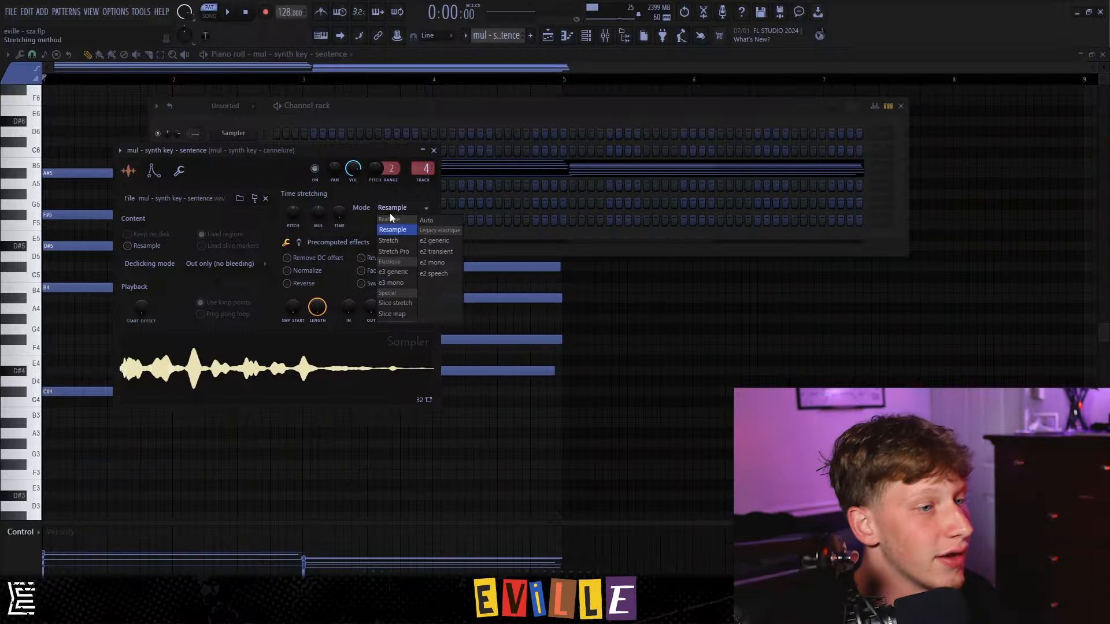
pyautogui.click(401, 239)
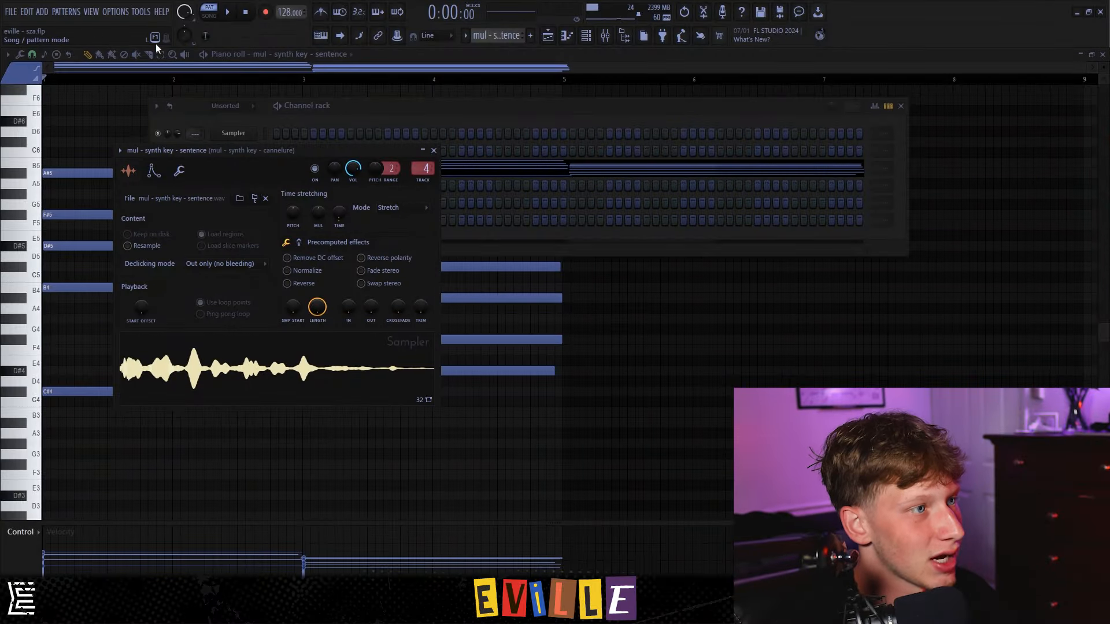
pyautogui.click(49, 79)
pyautogui.press('space')
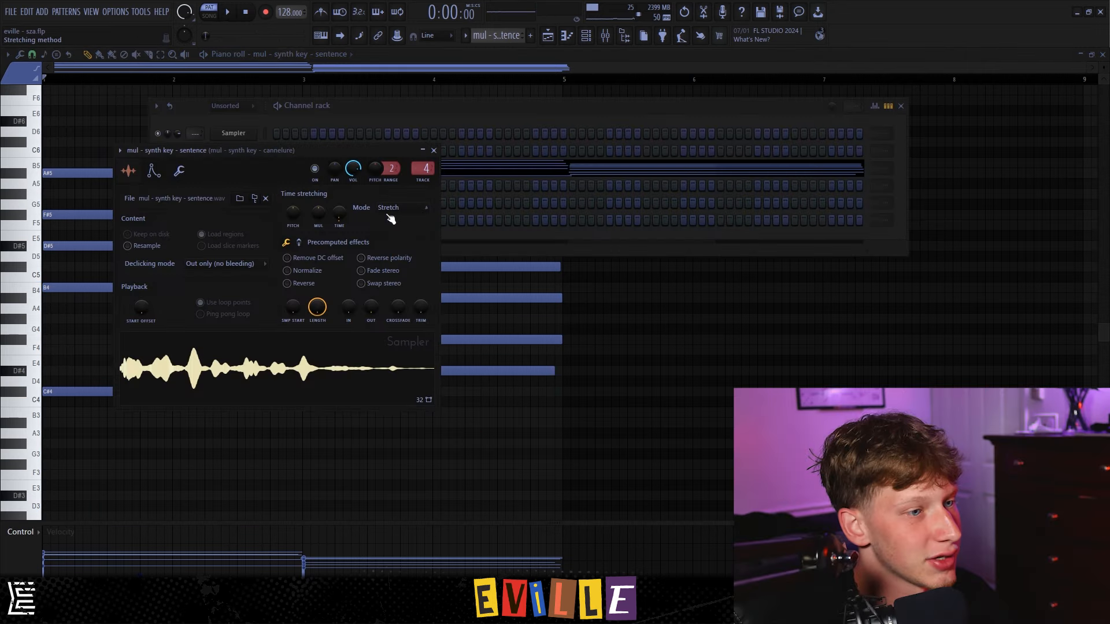
# Set the synth key - sentence sampler's time stretching mode back to Resample and play the chords
pyautogui.click(397, 219)
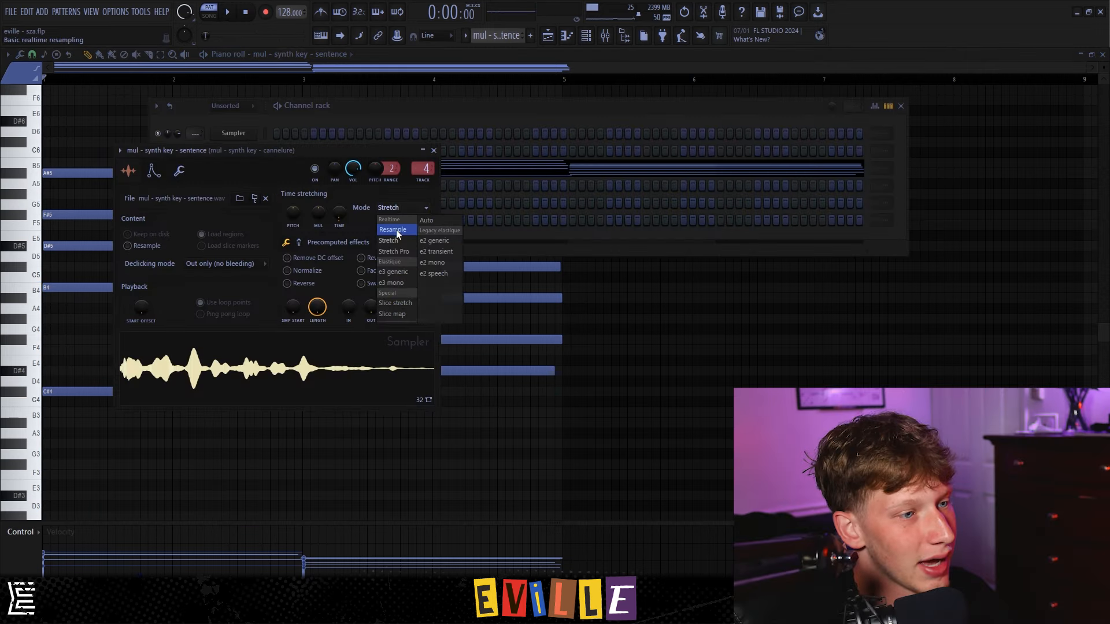
pyautogui.click(352, 218)
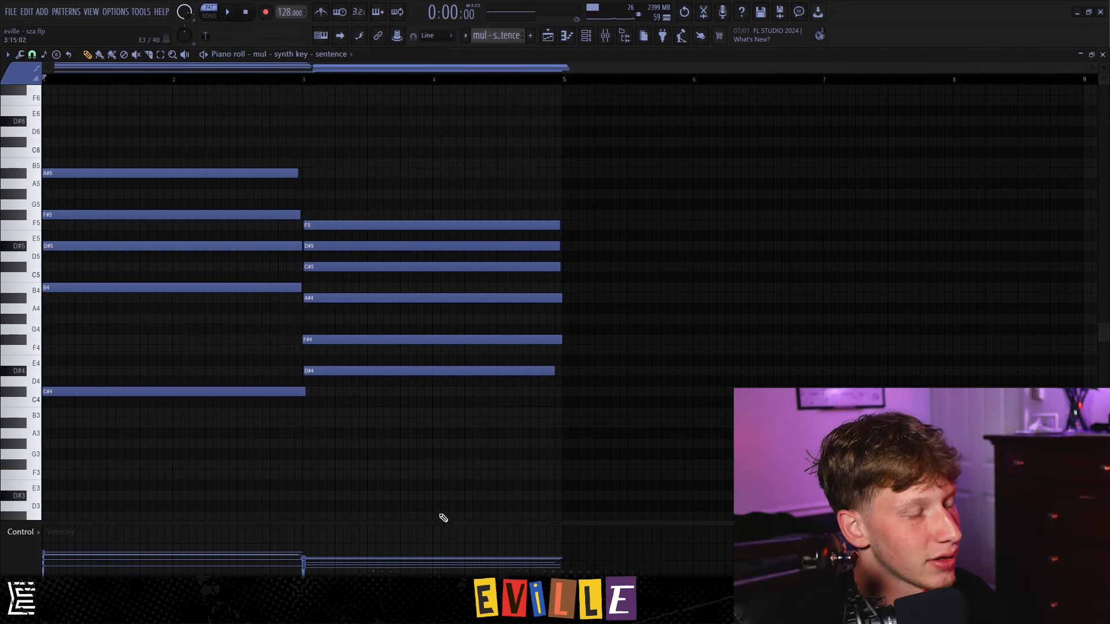
pyautogui.press('space')
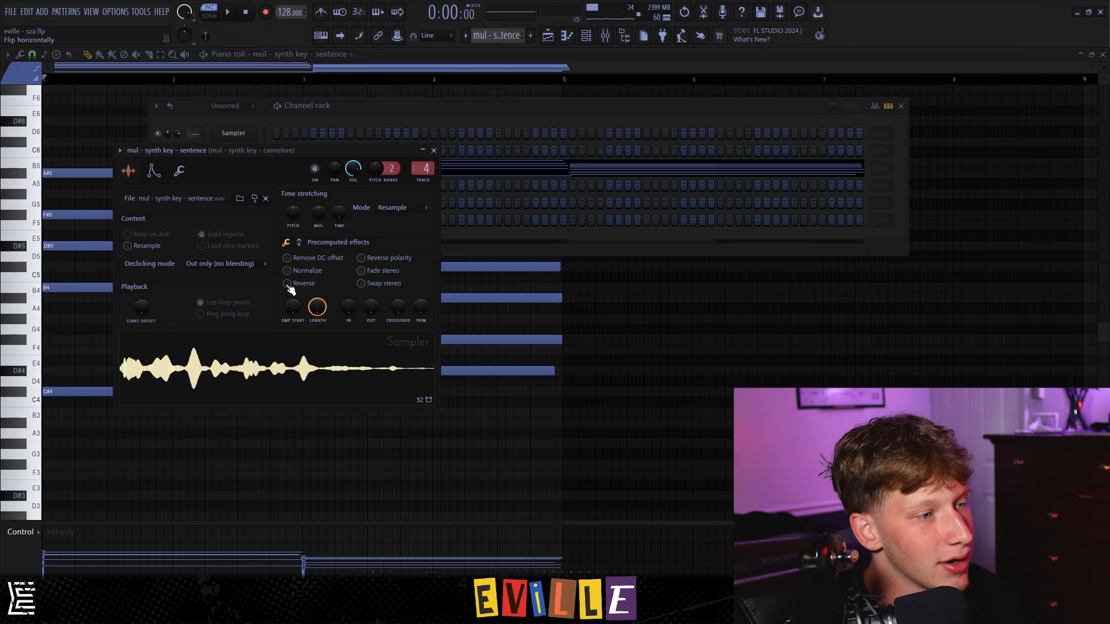
pyautogui.click(381, 209)
pyautogui.click(400, 207)
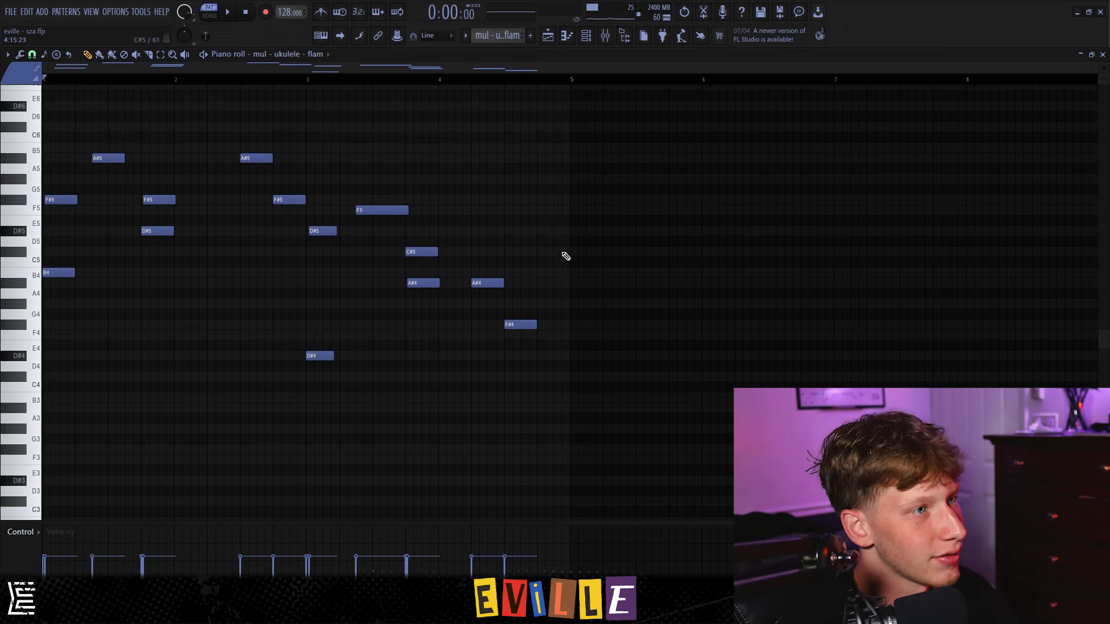
# Play the mul - ukulele - flam melody from the start and stop playback
pyautogui.press('space')
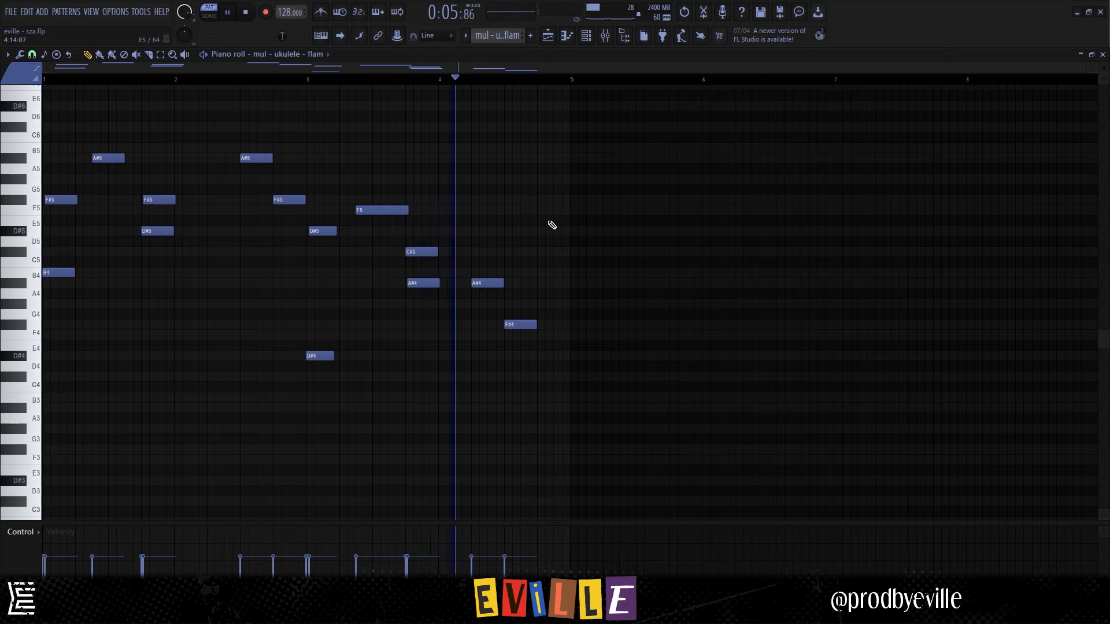
pyautogui.press('space')
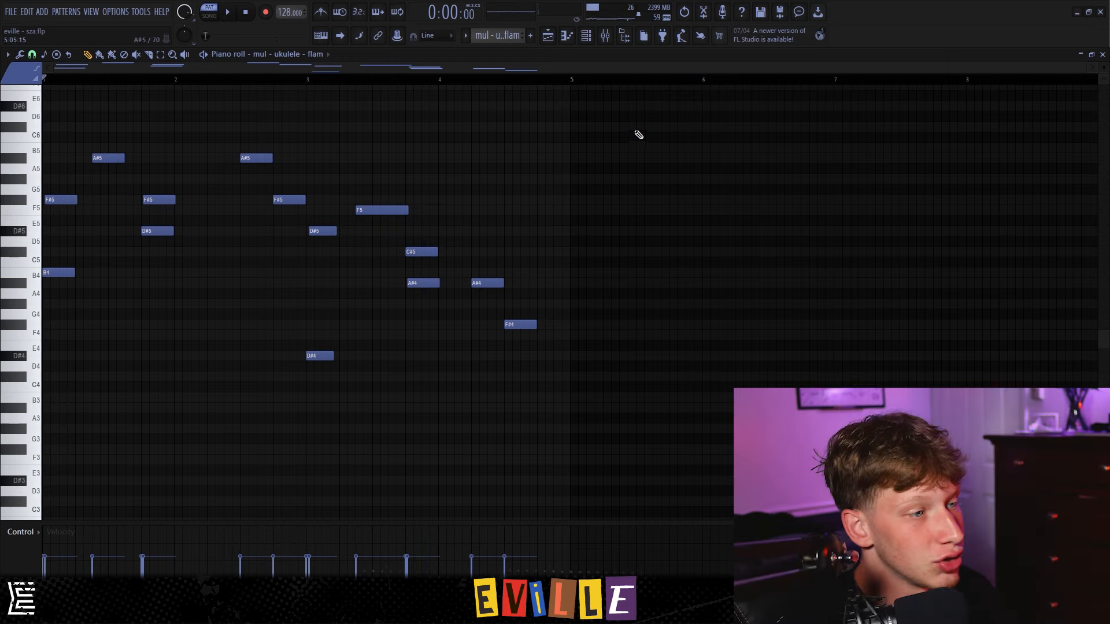
# Examine the ukulele track's mixer effects: Guitar Rig 7, Fruity Chorus, Fruity Flangus, Fruity parametric EQ 2 and HalfTime
pyautogui.click(604, 37)
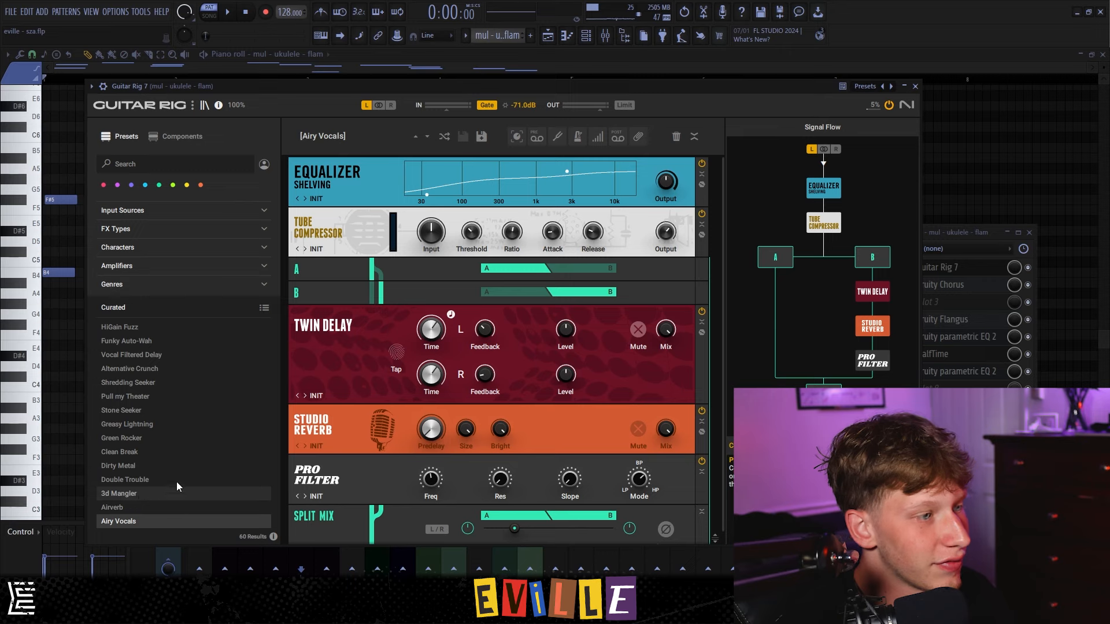
pyautogui.scroll(-3, 176, 481)
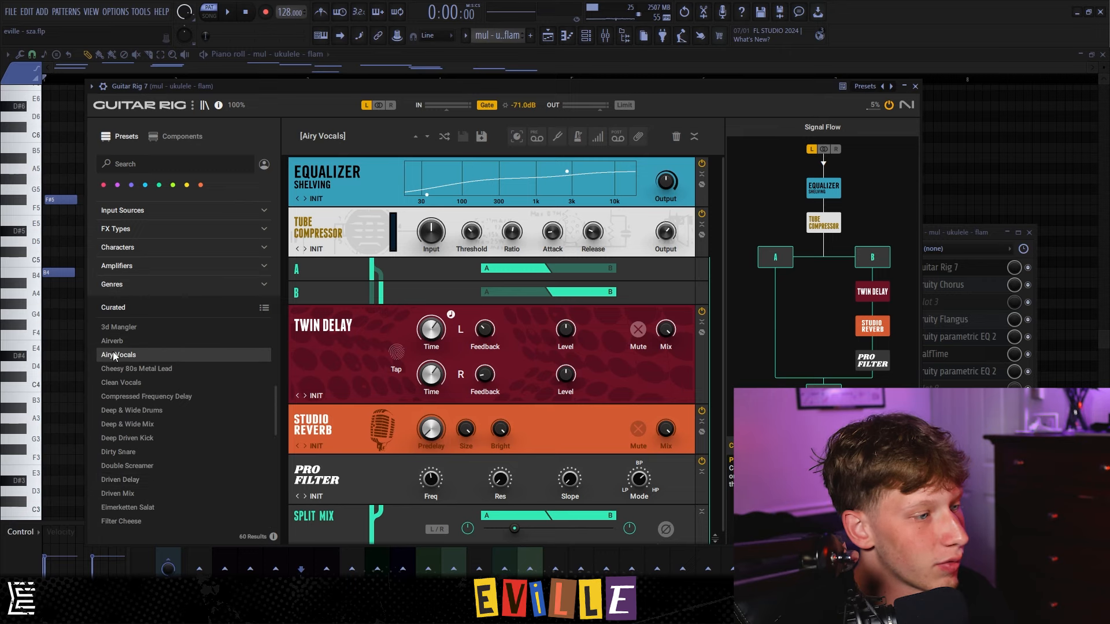
pyautogui.click(940, 284)
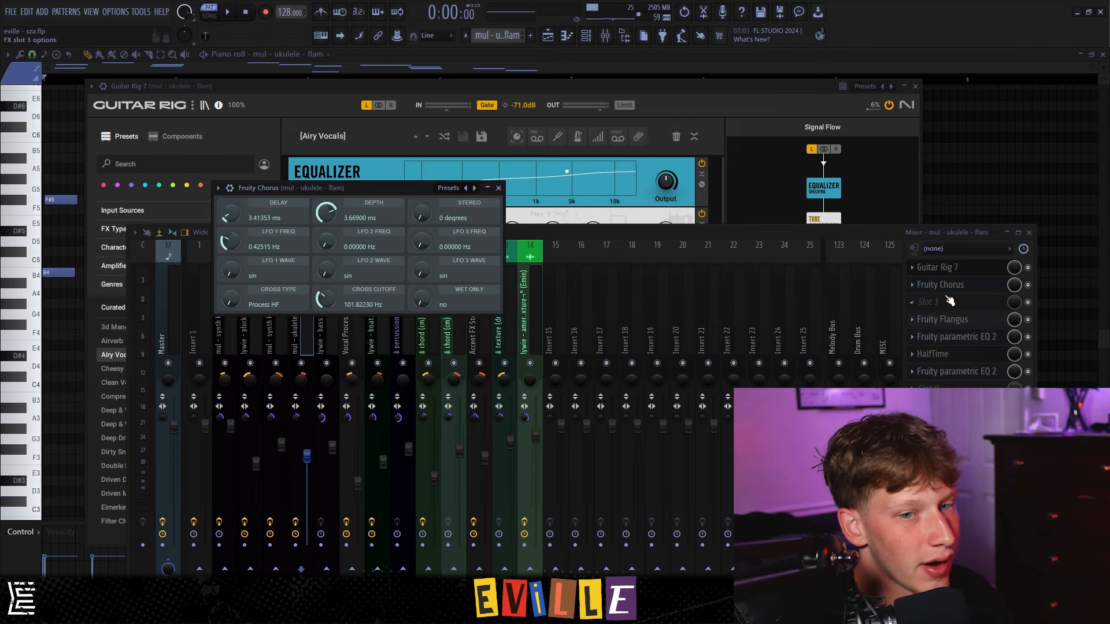
pyautogui.click(943, 319)
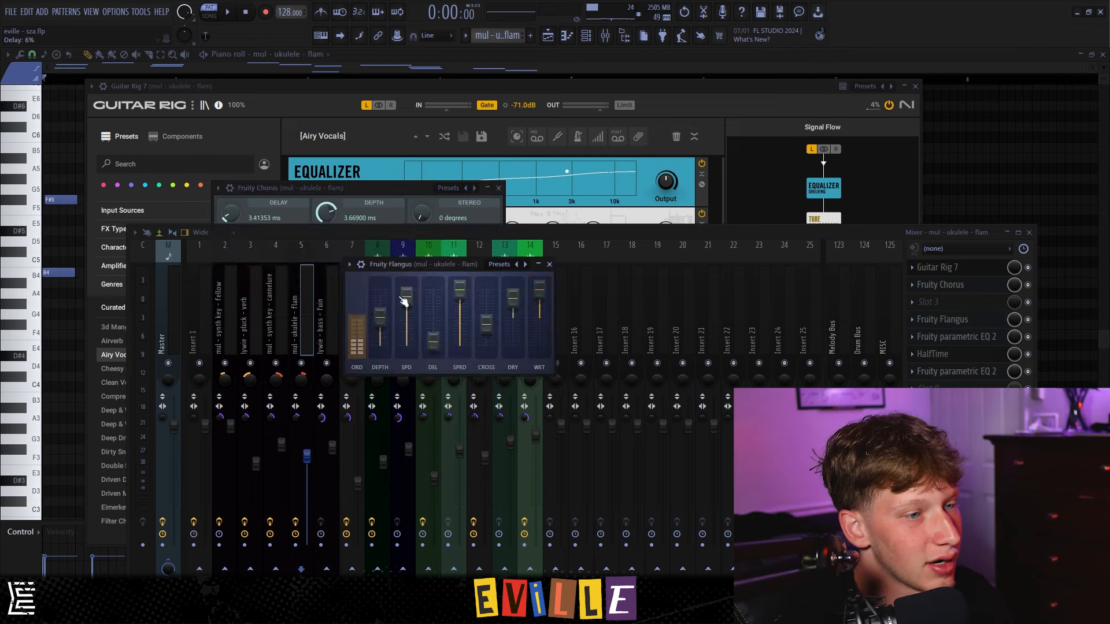
pyautogui.click(550, 265)
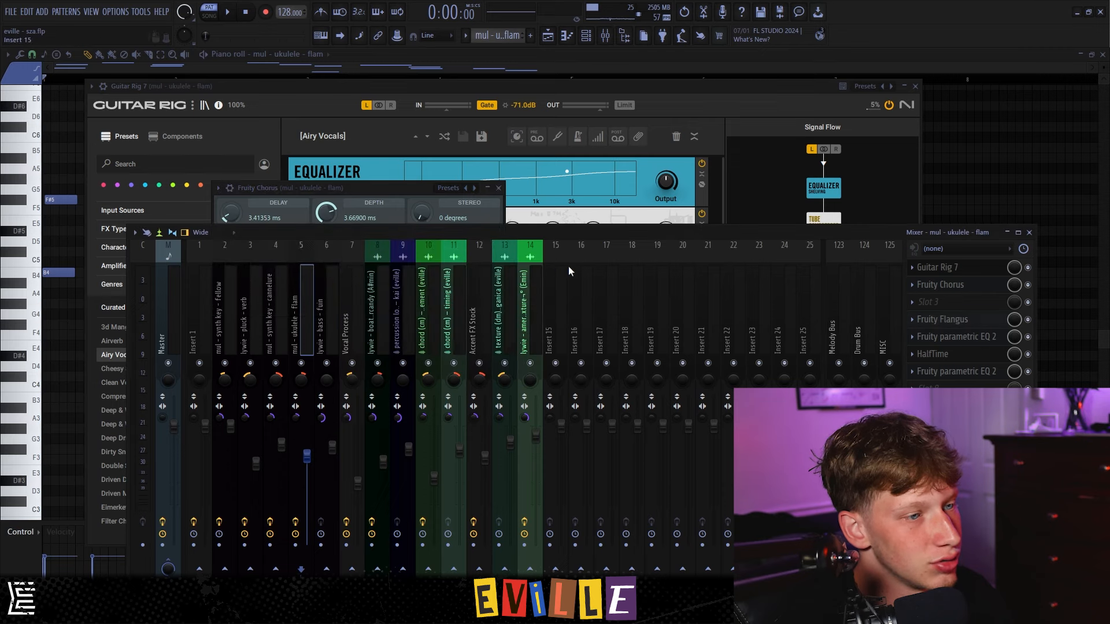
pyautogui.click(957, 338)
pyautogui.click(933, 355)
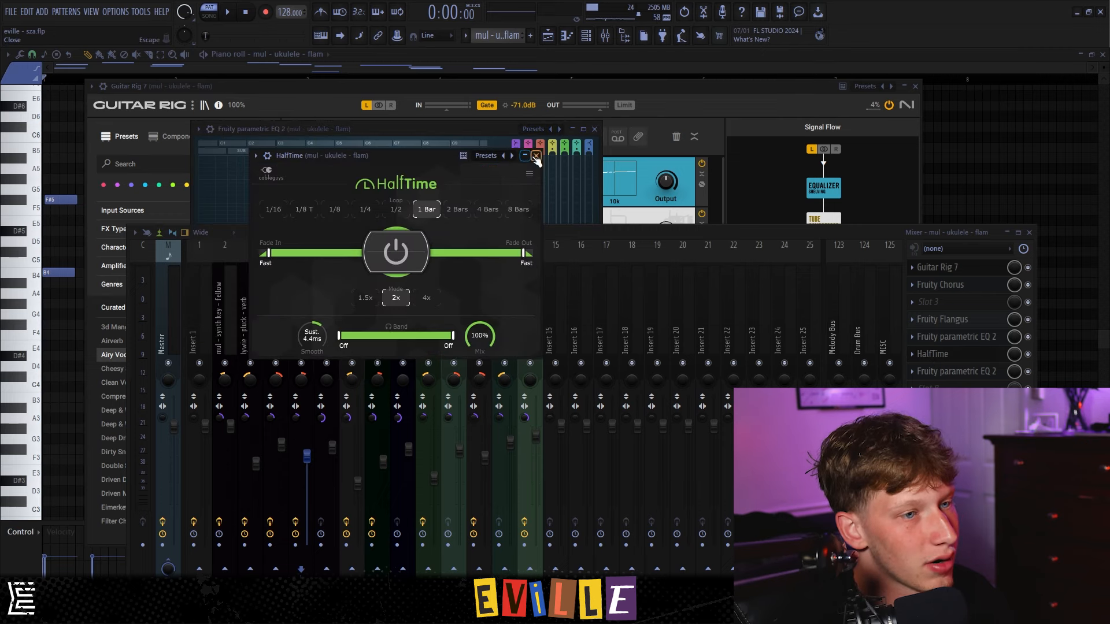
pyautogui.click(536, 156)
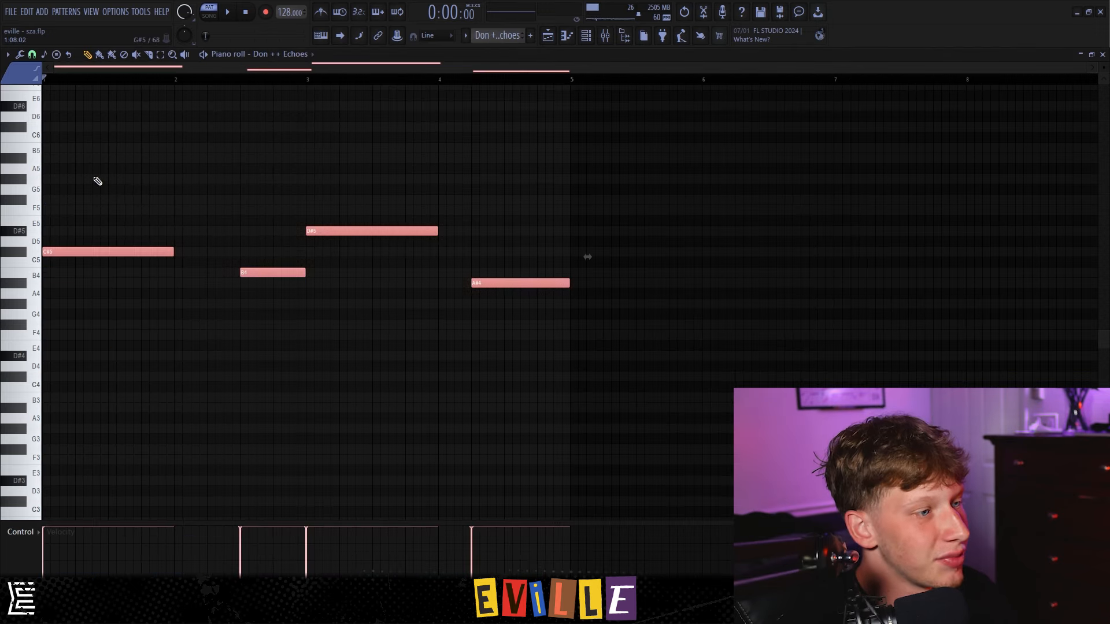
# Sweep-select the four notes of the Don ++ Echoes melody, clear the selection and play the pattern
pyautogui.moveTo(97, 175); pyautogui.dragTo(580, 343)
pyautogui.keyDown('ctrl'); pyautogui.click(615, 352); pyautogui.keyUp('ctrl')
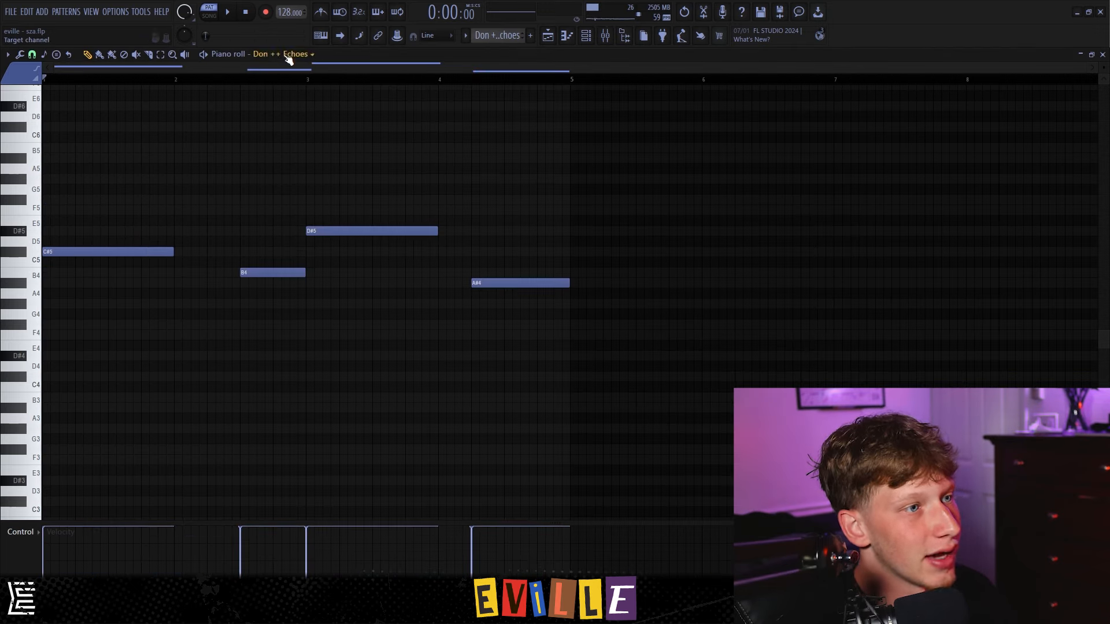
pyautogui.moveTo(137, 164); pyautogui.dragTo(570, 308)
pyautogui.keyDown('ctrl'); pyautogui.click(484, 312); pyautogui.keyUp('ctrl')
pyautogui.press('space')
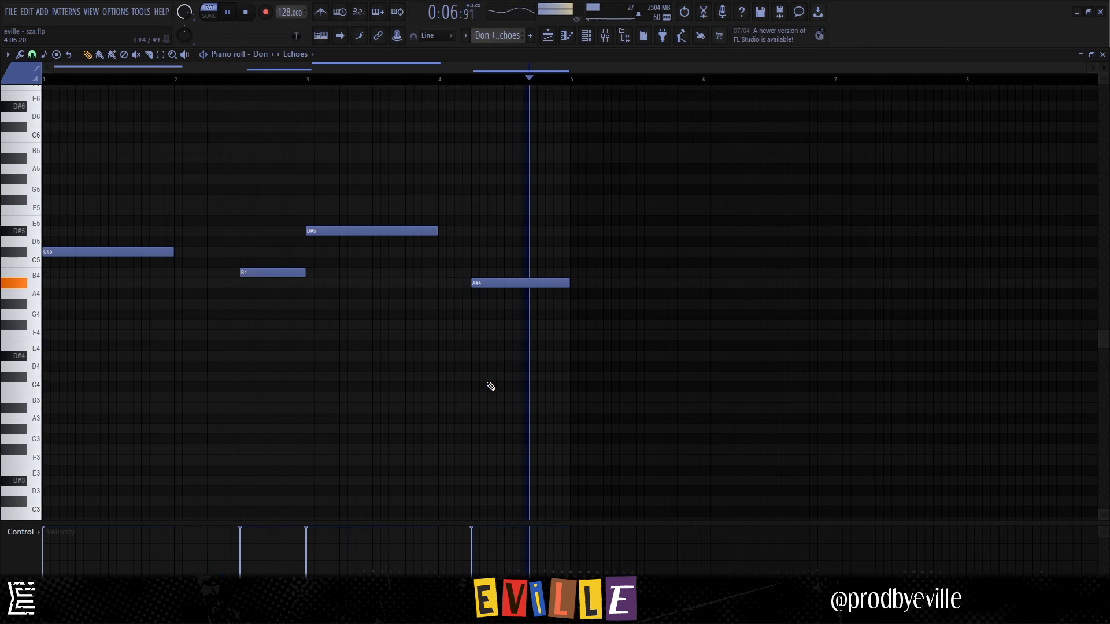
# Sweep-select the Don ++ Echoes notes in several passes, single out the B4 and A#4 notes, and clear the selection
pyautogui.moveTo(114, 174); pyautogui.dragTo(566, 319)
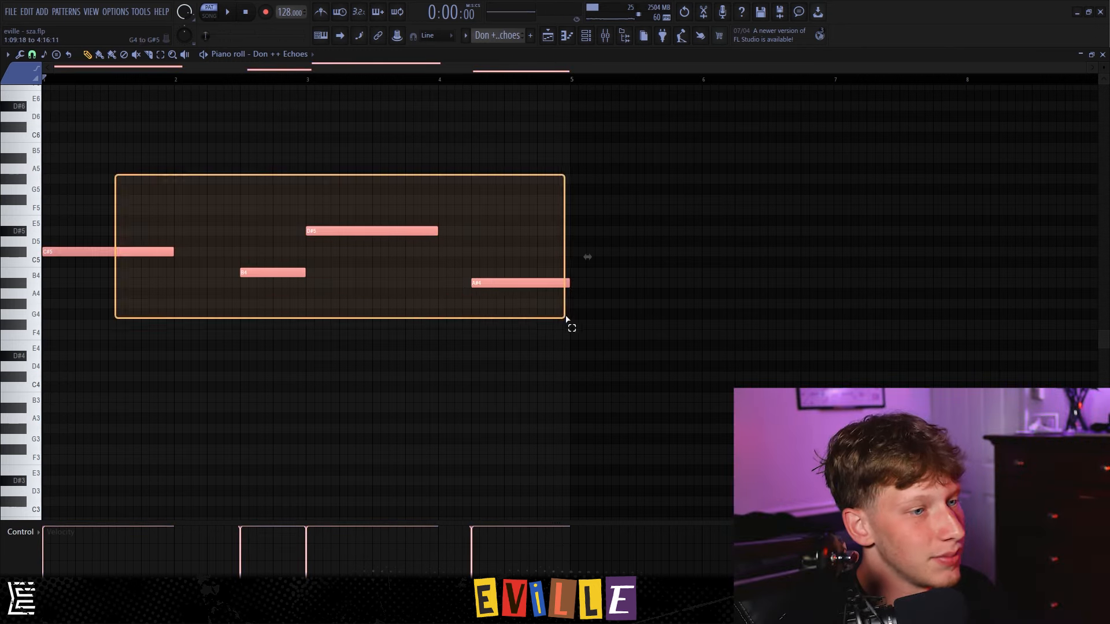
pyautogui.keyDown('ctrl'); pyautogui.click(141, 180); pyautogui.keyUp('ctrl')
pyautogui.moveTo(137, 175); pyautogui.dragTo(507, 309)
pyautogui.keyDown('ctrl'); pyautogui.click(429, 284); pyautogui.keyUp('ctrl')
pyautogui.moveTo(303, 262); pyautogui.dragTo(527, 291)
pyautogui.moveTo(235, 259); pyautogui.dragTo(590, 314)
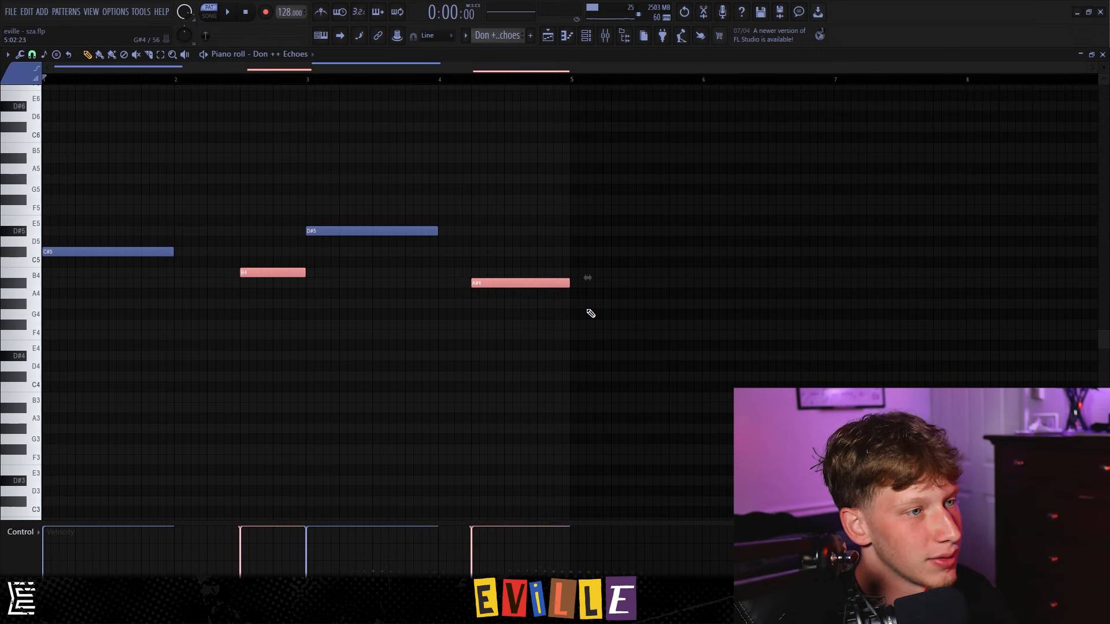
pyautogui.click(590, 310)
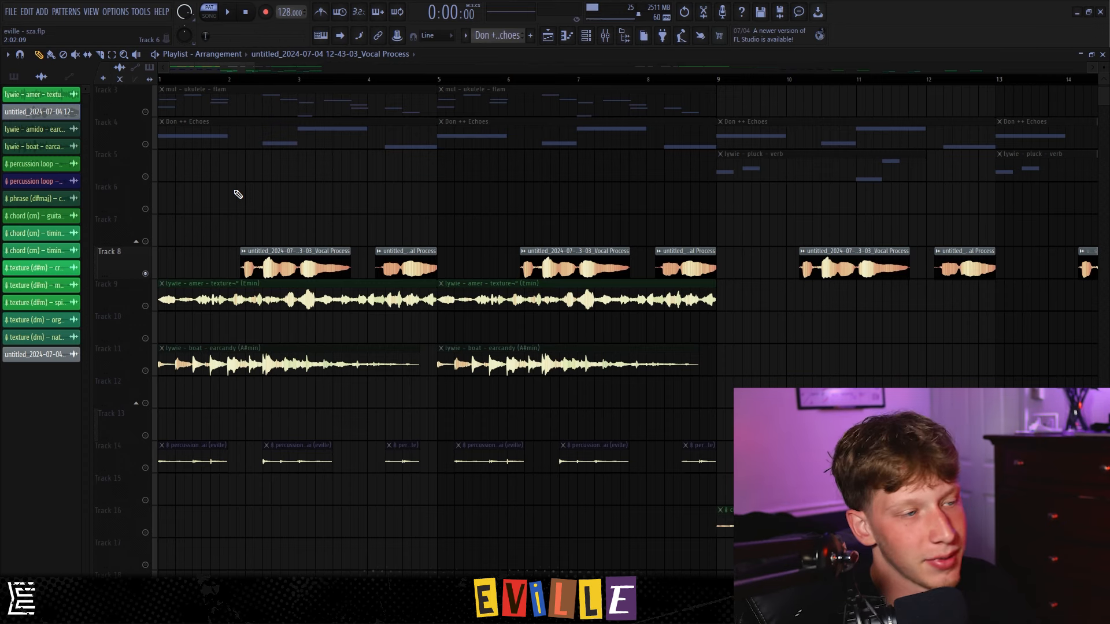
# Check the sampler settings of the Vocal Process clip on Track 8 and play the vocal clips
pyautogui.moveTo(233, 222); pyautogui.dragTo(684, 252)
pyautogui.keyDown('ctrl'); pyautogui.click(233, 274); pyautogui.keyUp('ctrl')
pyautogui.doubleClick(243, 264)
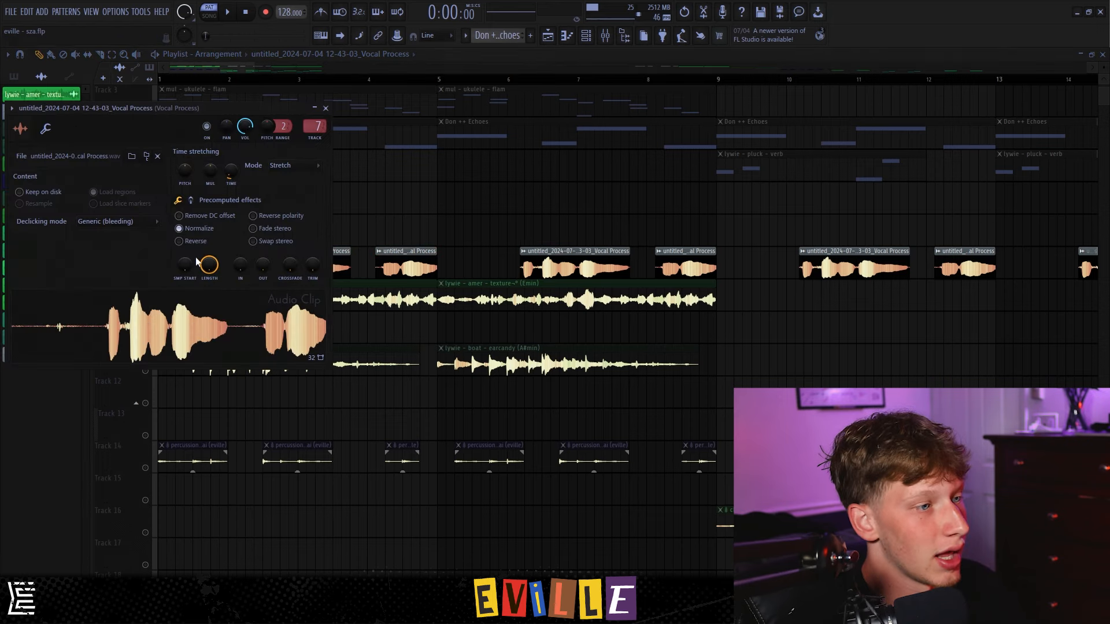
pyautogui.click(325, 108)
pyautogui.press('space')
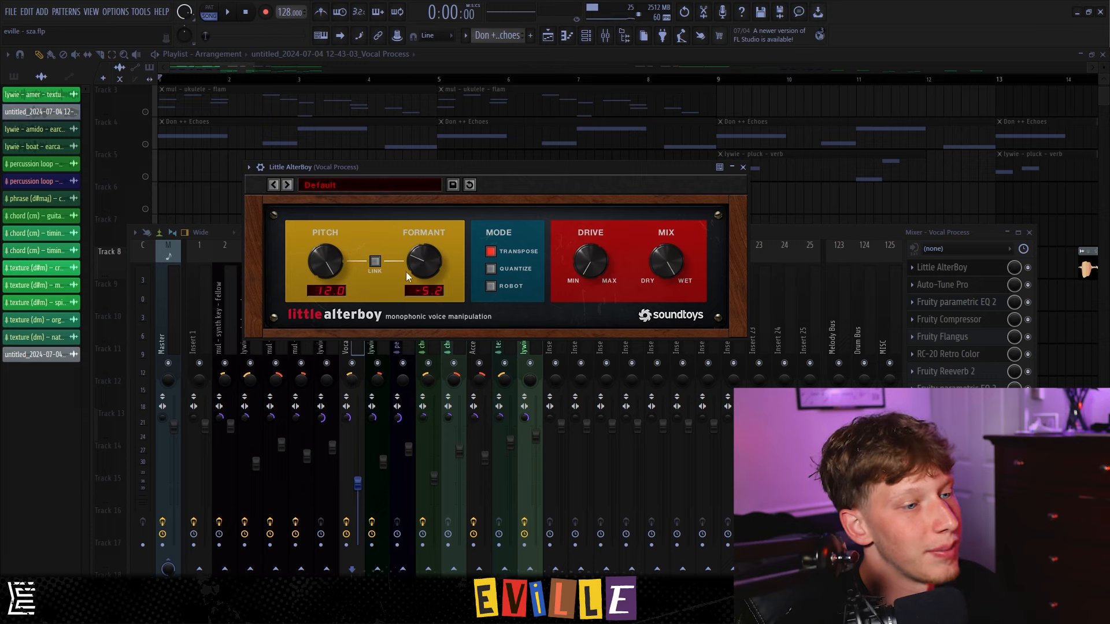
# Examine the Vocal Process mixer effects, including Auto-Tune Pro, Fruity parametric EQ 2, Fruity Compressor, Fruity Flangus, RC-20 Retro Color and Fruity Reeverb 2
pyautogui.click(962, 285)
pyautogui.click(962, 302)
pyautogui.click(960, 319)
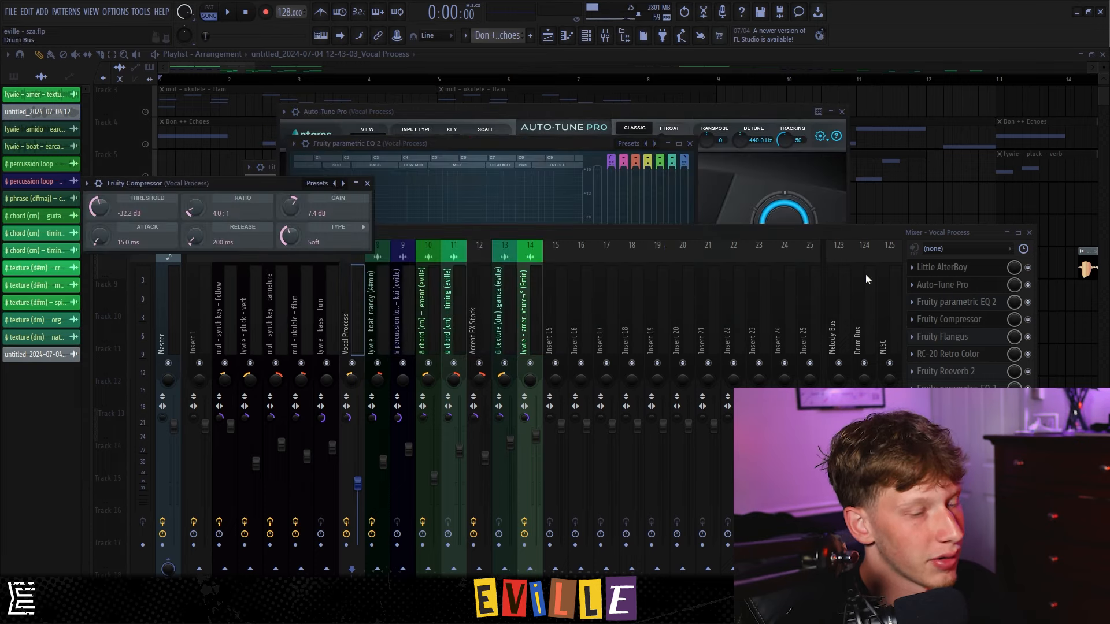
pyautogui.click(948, 337)
pyautogui.click(948, 354)
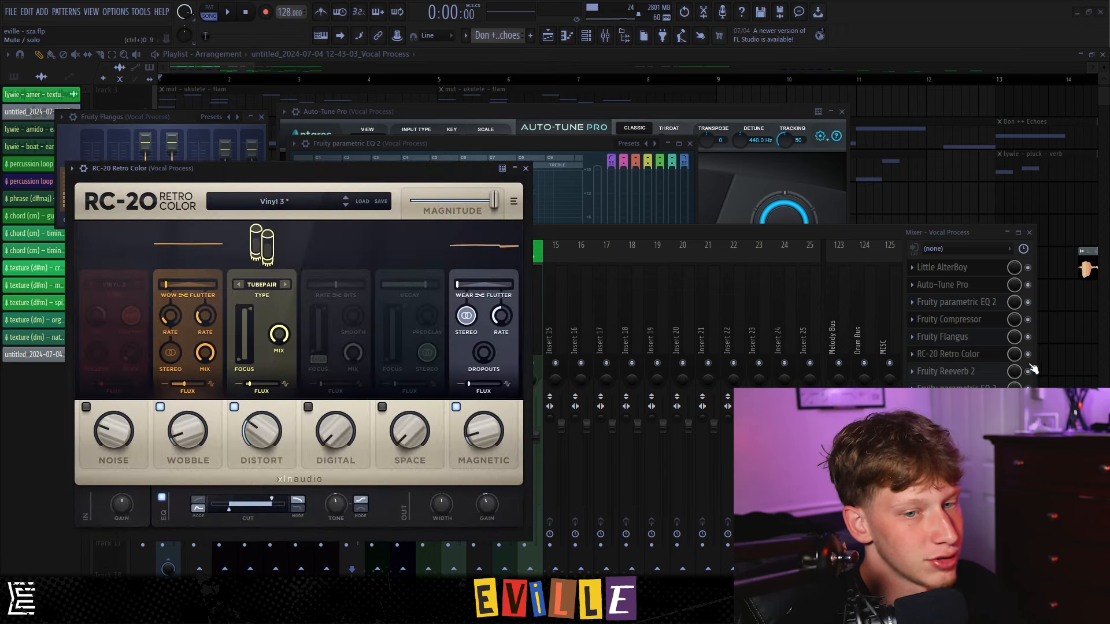
pyautogui.click(961, 371)
pyautogui.click(960, 389)
pyautogui.click(960, 406)
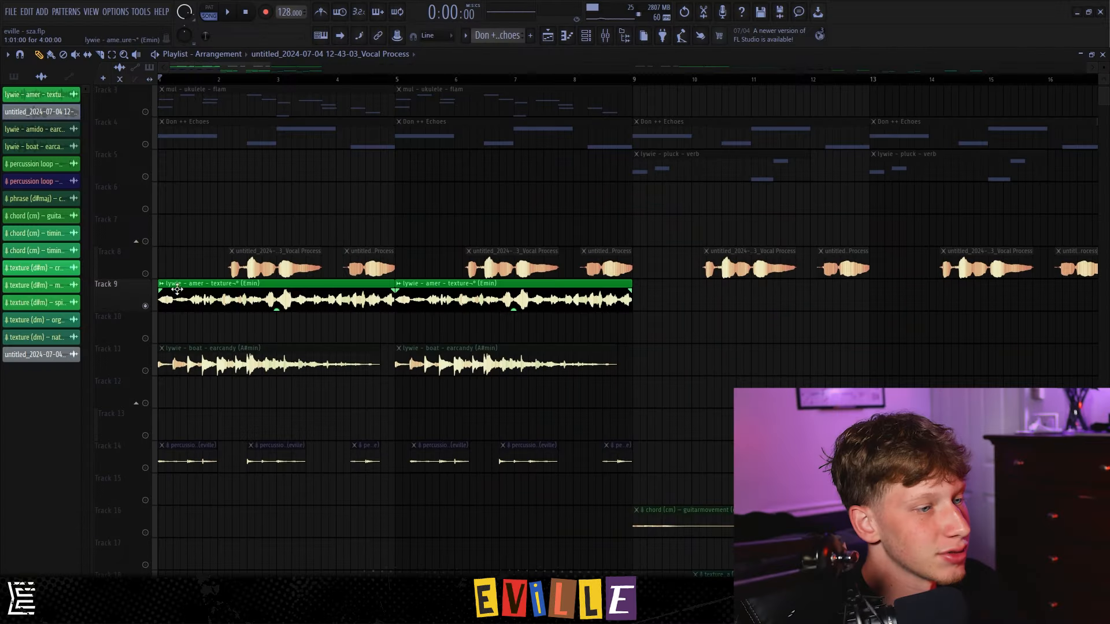
# Open the sampler settings of the lywie - amer - texture clip on Track 9 and show the mixer
pyautogui.click(177, 289)
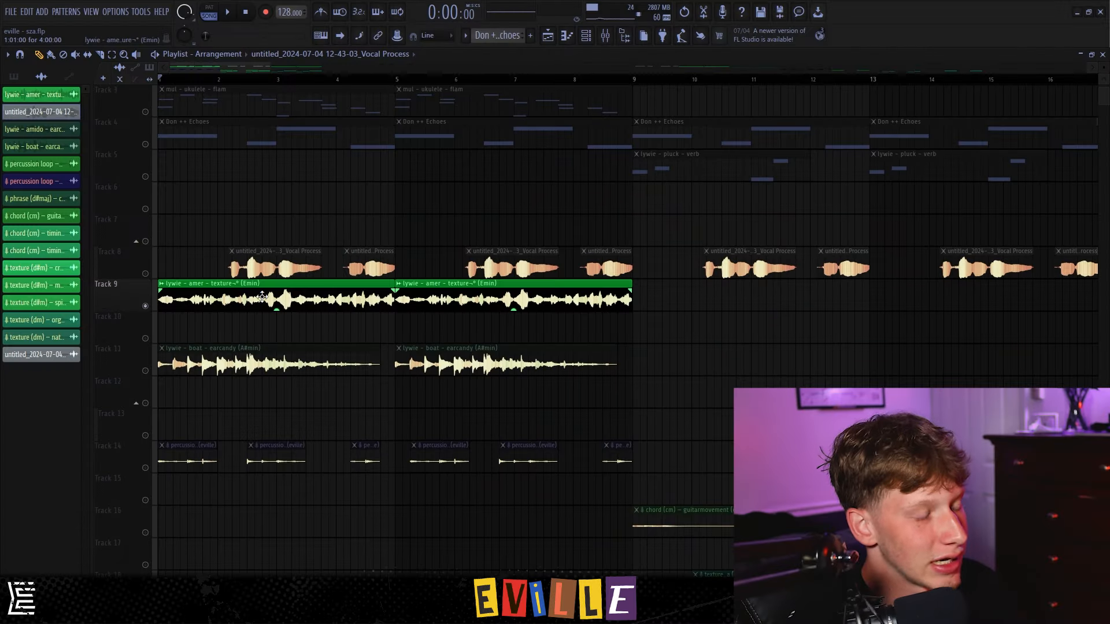
pyautogui.doubleClick(270, 301)
pyautogui.press('F9')
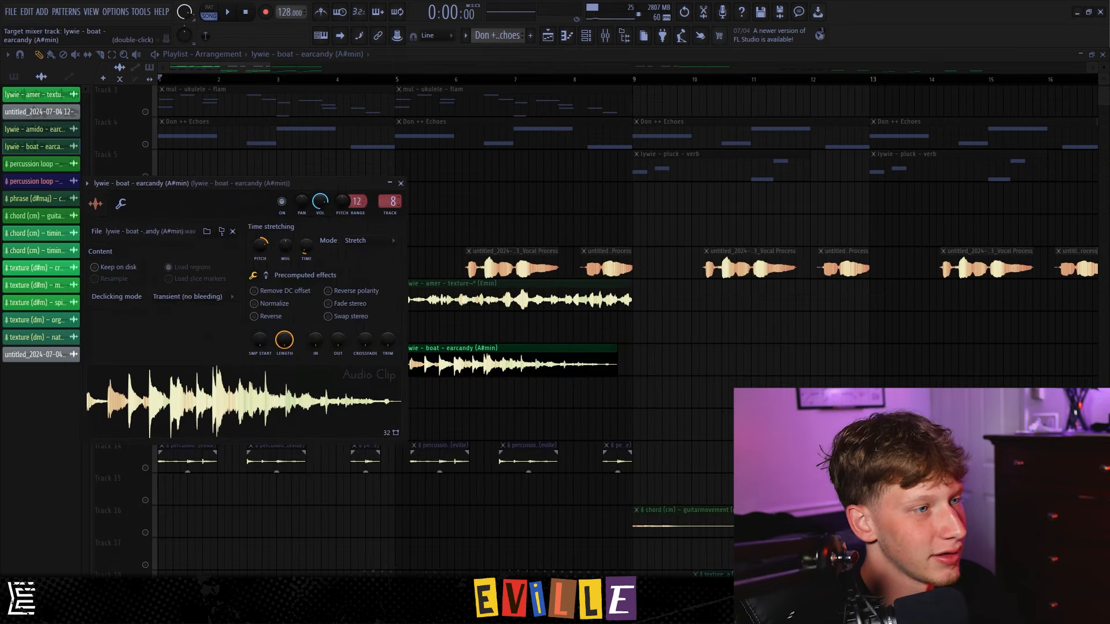
# Examine the lywie - boat - earcandy track's HalfTime, soothe2 and two Fruity parametric EQ 2 effects, and play the Track 9 and 11 clips
pyautogui.doubleClick(393, 200)
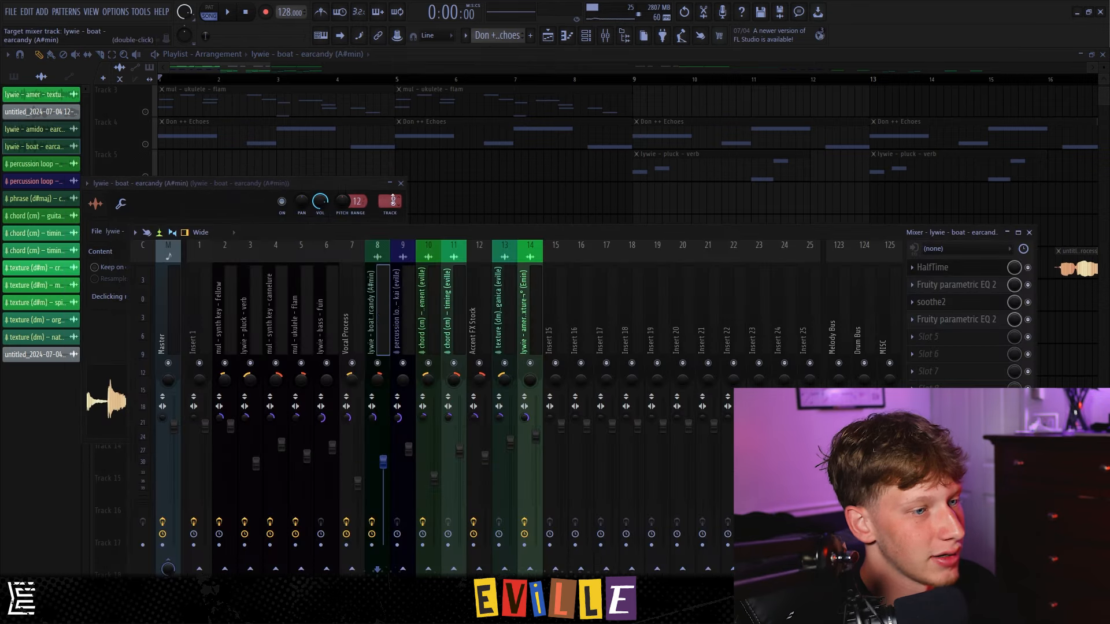
pyautogui.click(932, 267)
pyautogui.click(957, 284)
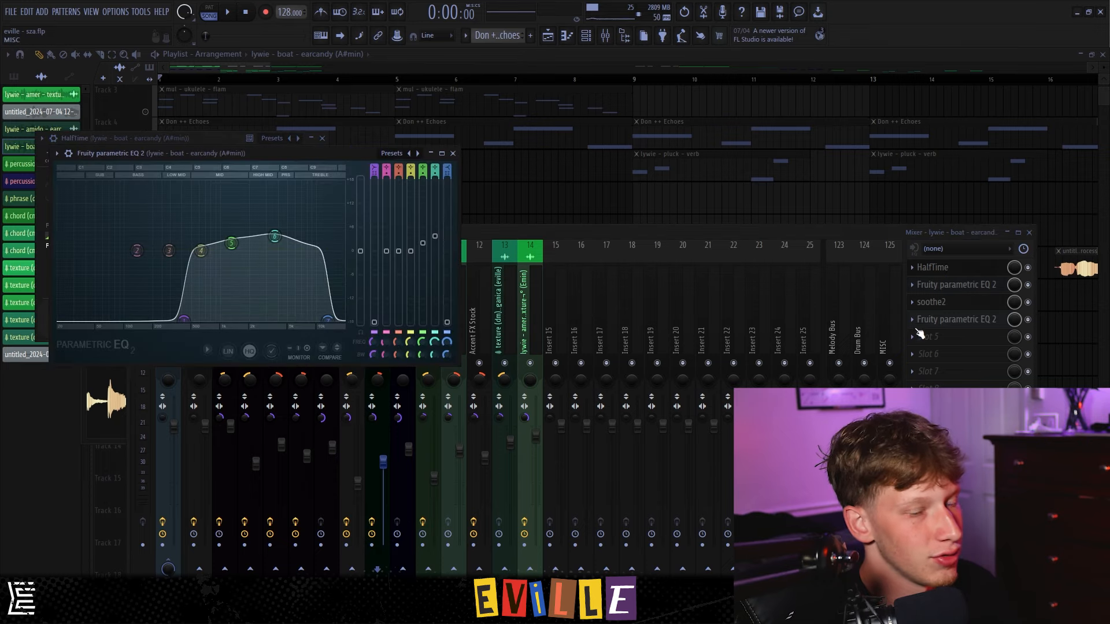
pyautogui.click(931, 302)
pyautogui.click(957, 319)
pyautogui.press('F12')
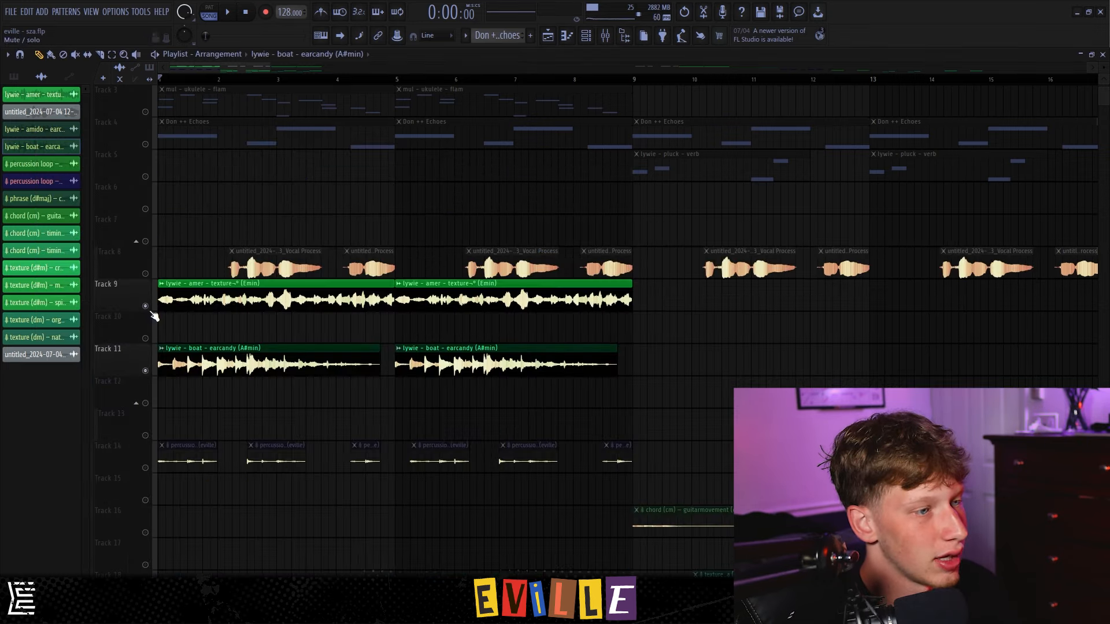
pyautogui.press('space')
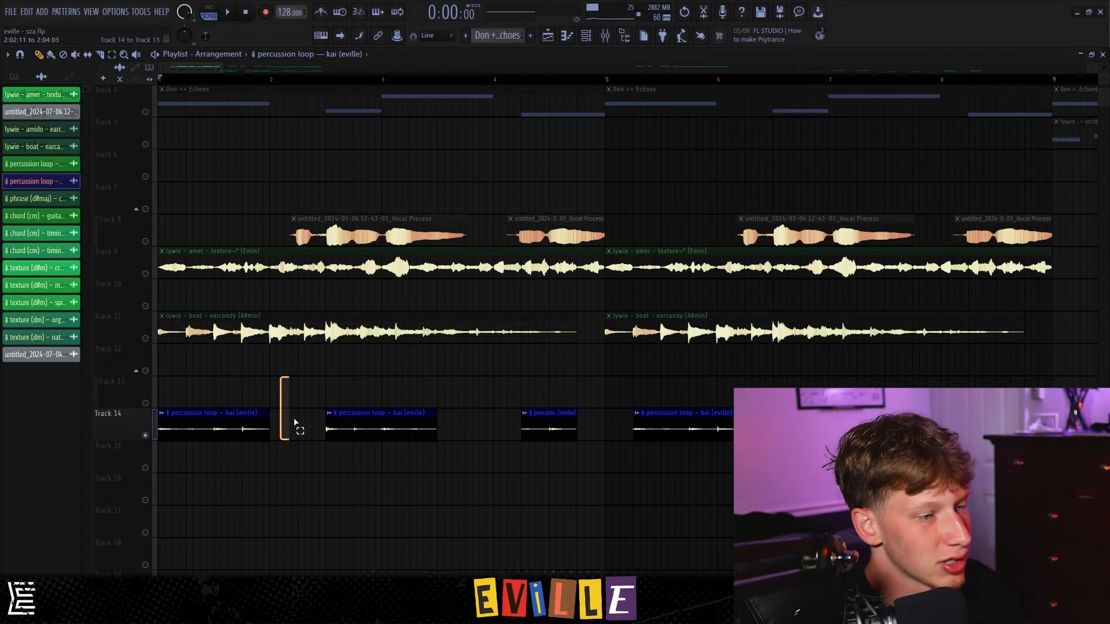
# Play the soloed percussion loop - kai clips on Track 14
pyautogui.moveTo(511, 475); pyautogui.dragTo(509, 475)
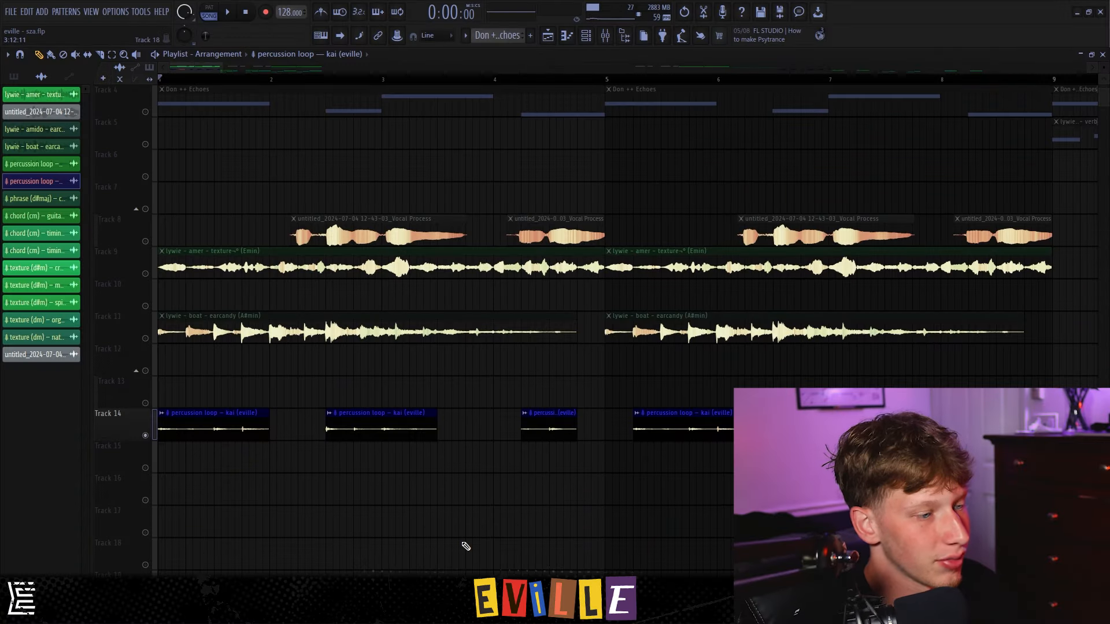
pyautogui.press('space')
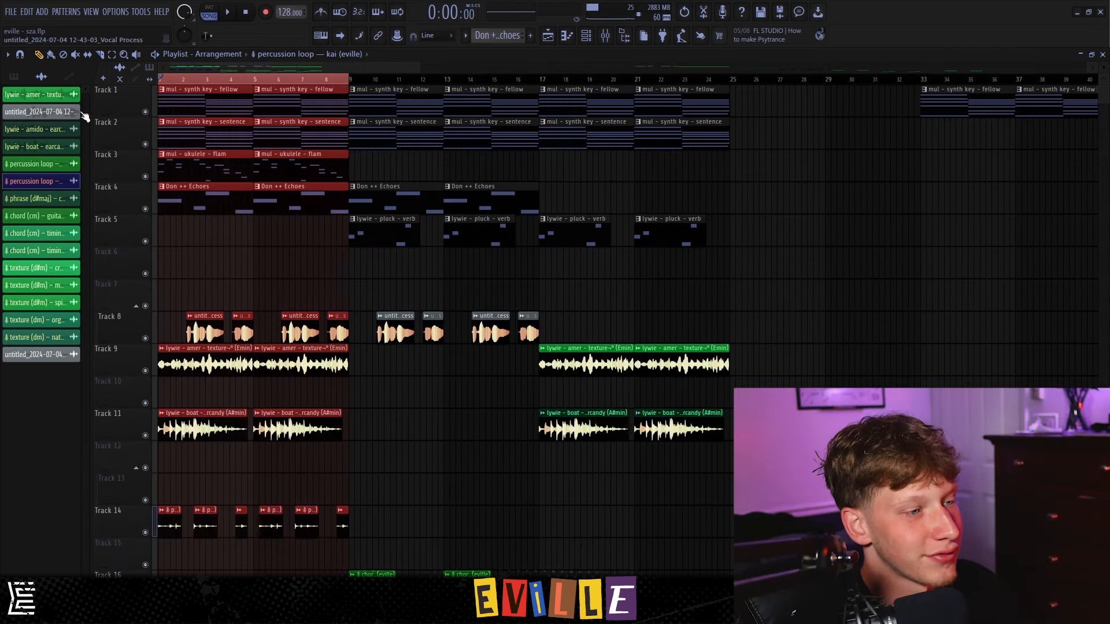
# Mark the second section from bar 9 to bar 17 in the playlist and clear the time selection
pyautogui.rightClick(266, 82)
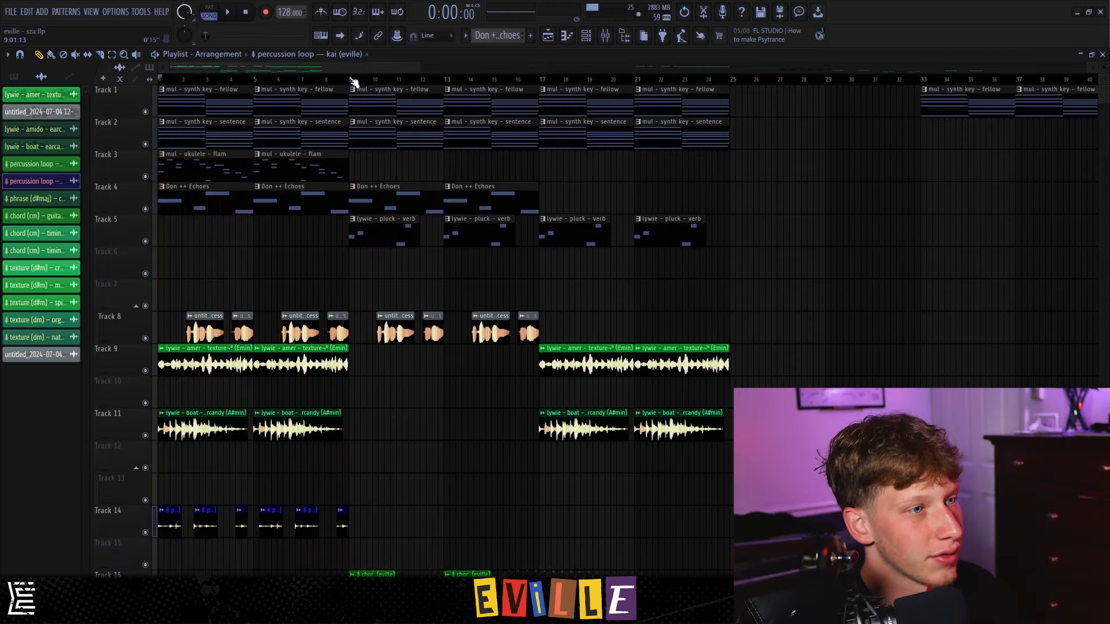
pyautogui.moveTo(386, 81); pyautogui.dragTo(535, 81)
pyautogui.hotkey('ctrl', 'd')
pyautogui.scroll(2, 417, 196)
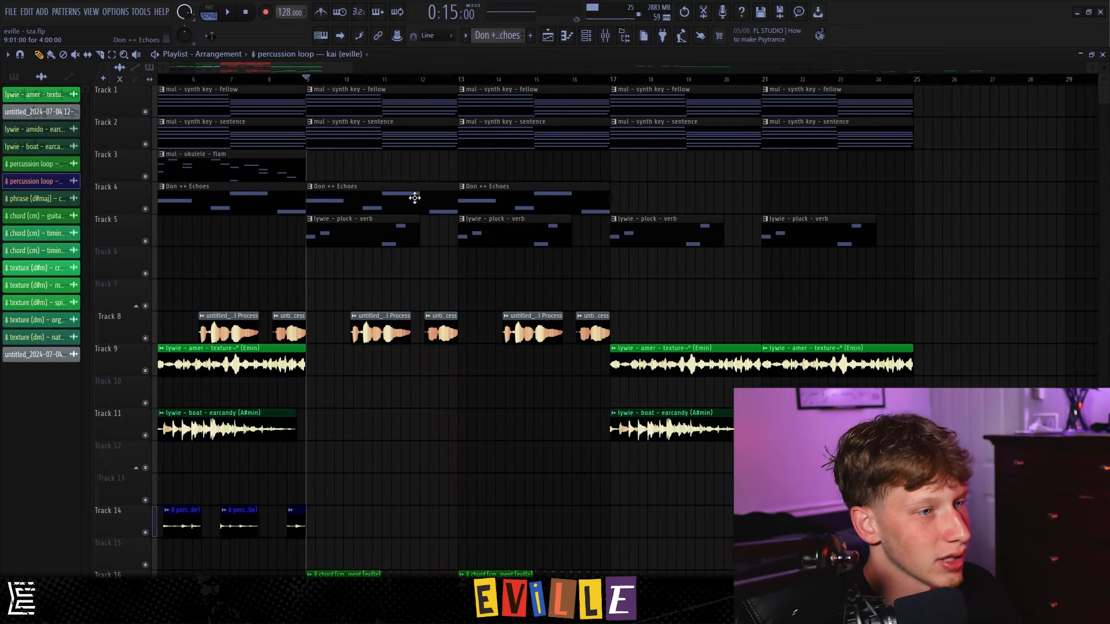
# Sweep over the gaps on Tracks 3, 9 and 11 and the remaining clips in the section starting at bar 9
pyautogui.moveTo(440, 156); pyautogui.dragTo(600, 160)
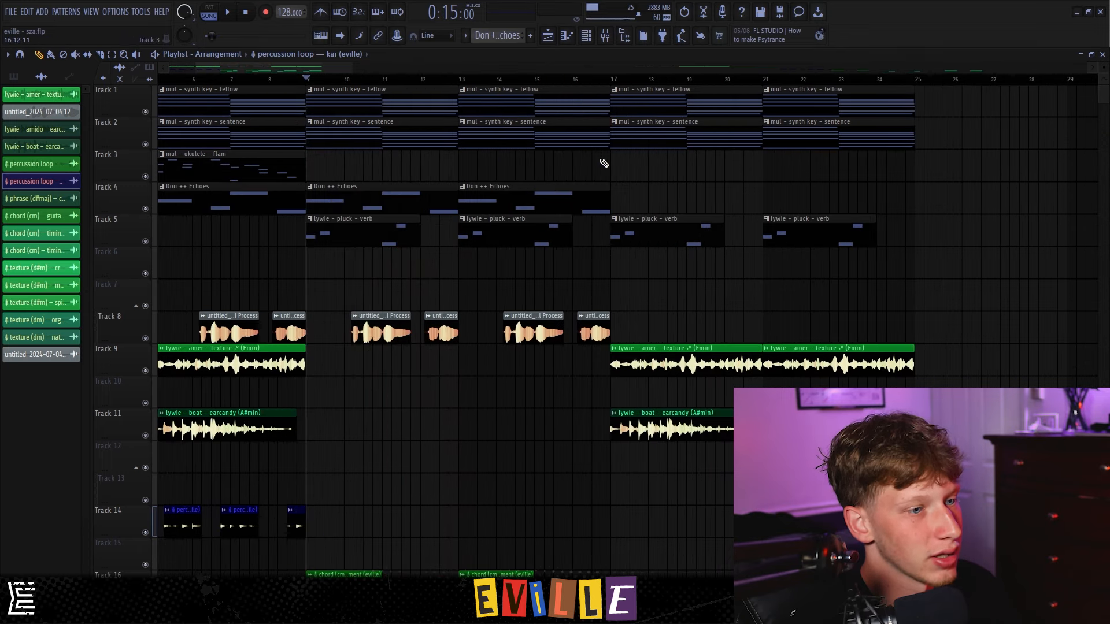
pyautogui.moveTo(329, 367); pyautogui.dragTo(587, 449)
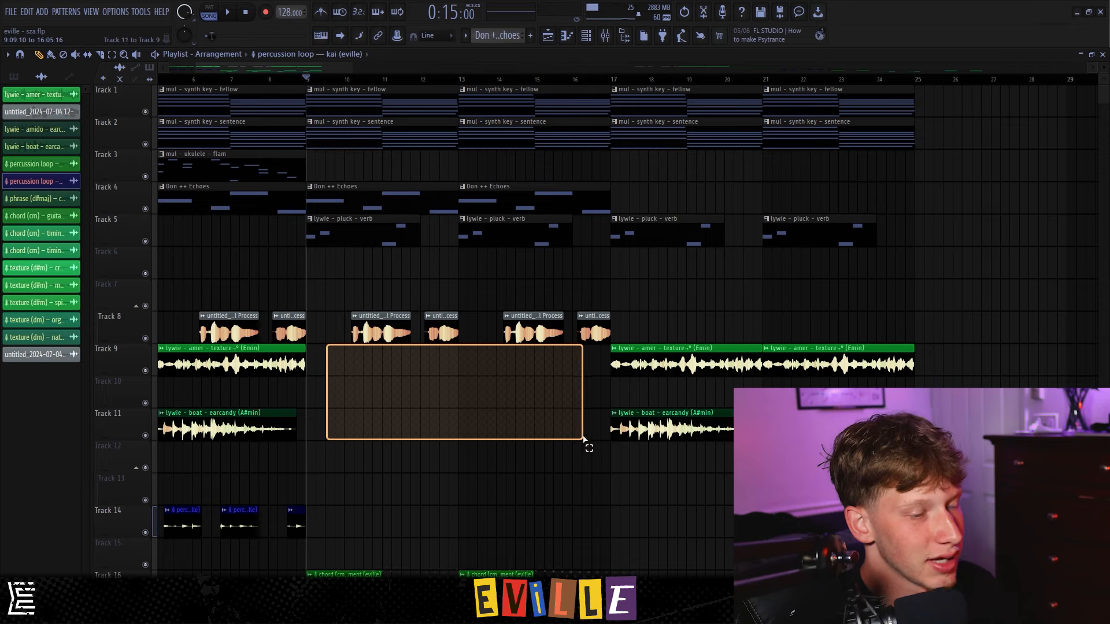
pyautogui.scroll(3, 404, 347)
pyautogui.moveTo(298, 314); pyautogui.dragTo(667, 318)
pyautogui.moveTo(199, 245); pyautogui.dragTo(676, 222)
# Open the lywie - pluck - verb pattern in the piano roll, play it and sweep over its opening notes
pyautogui.doubleClick(405, 228)
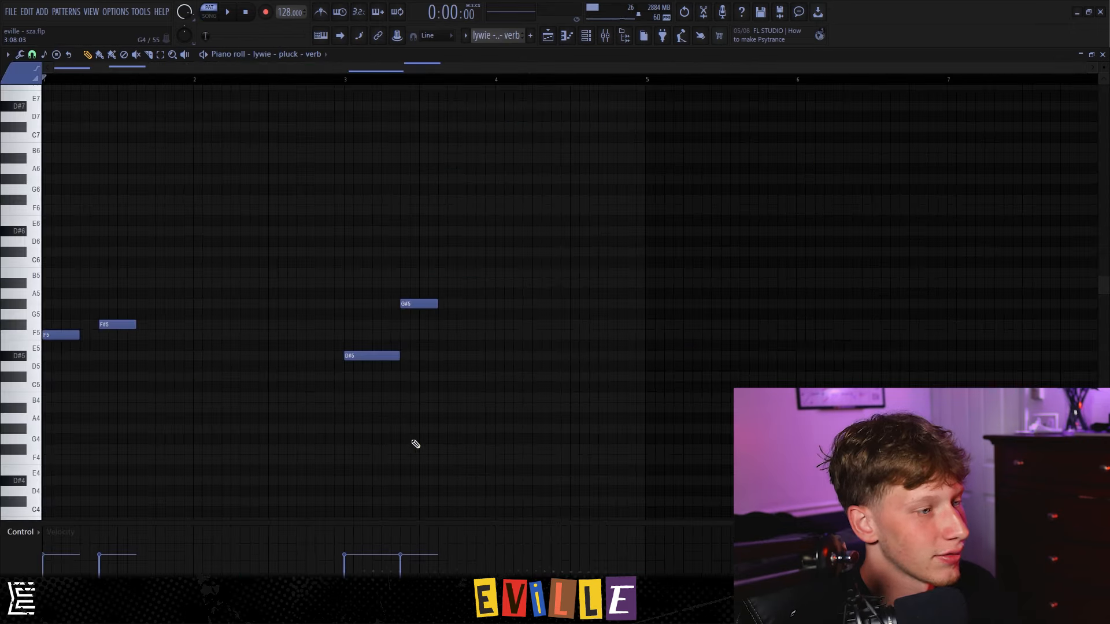
pyautogui.press('space')
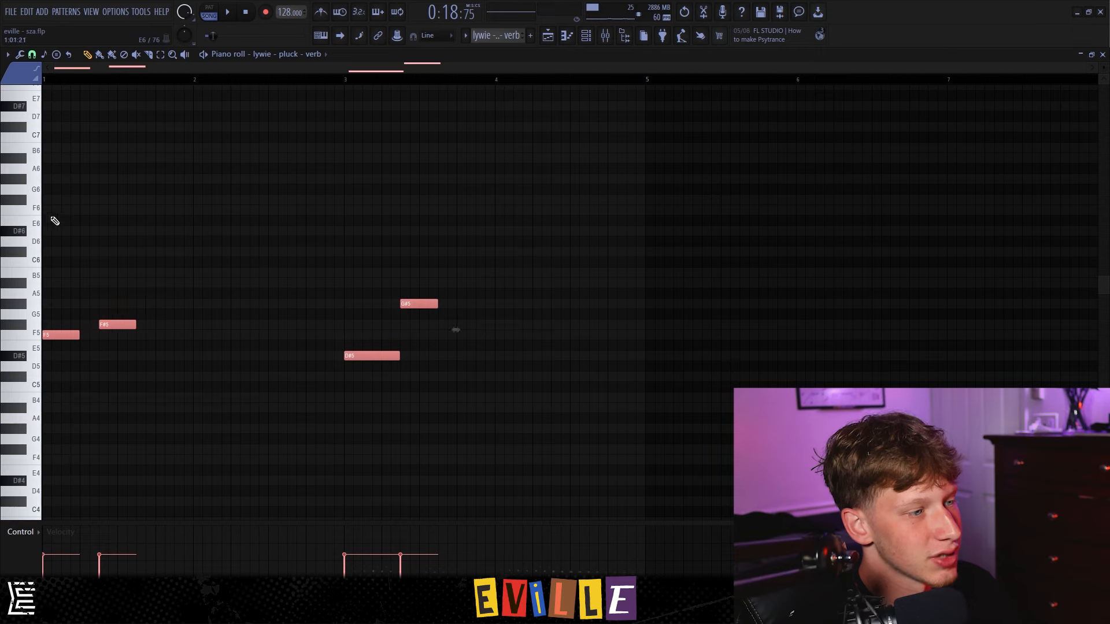
pyautogui.moveTo(168, 300); pyautogui.dragTo(77, 217)
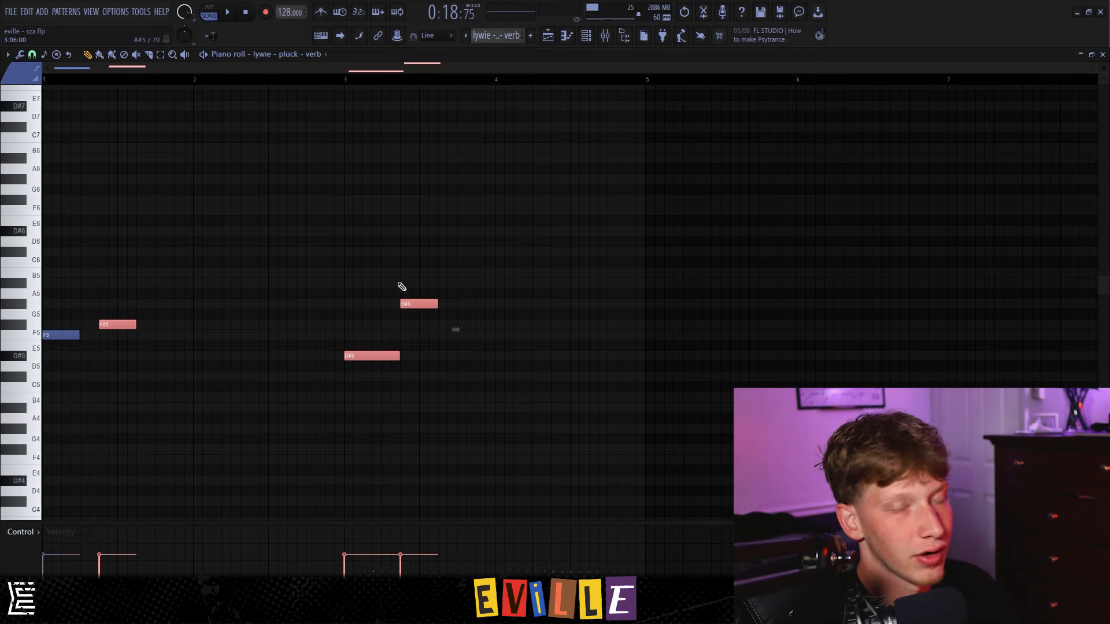
# Return to the playlist, isolate the chord clips on Tracks 16 and 17, and clear the selection
pyautogui.click(547, 38)
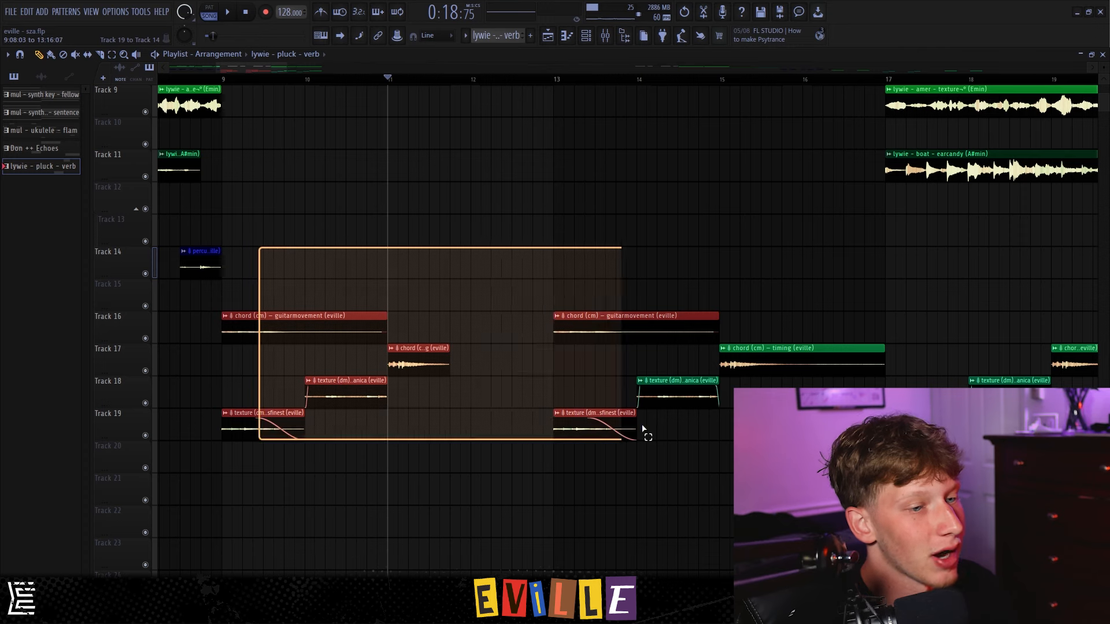
pyautogui.rightClick(146, 338)
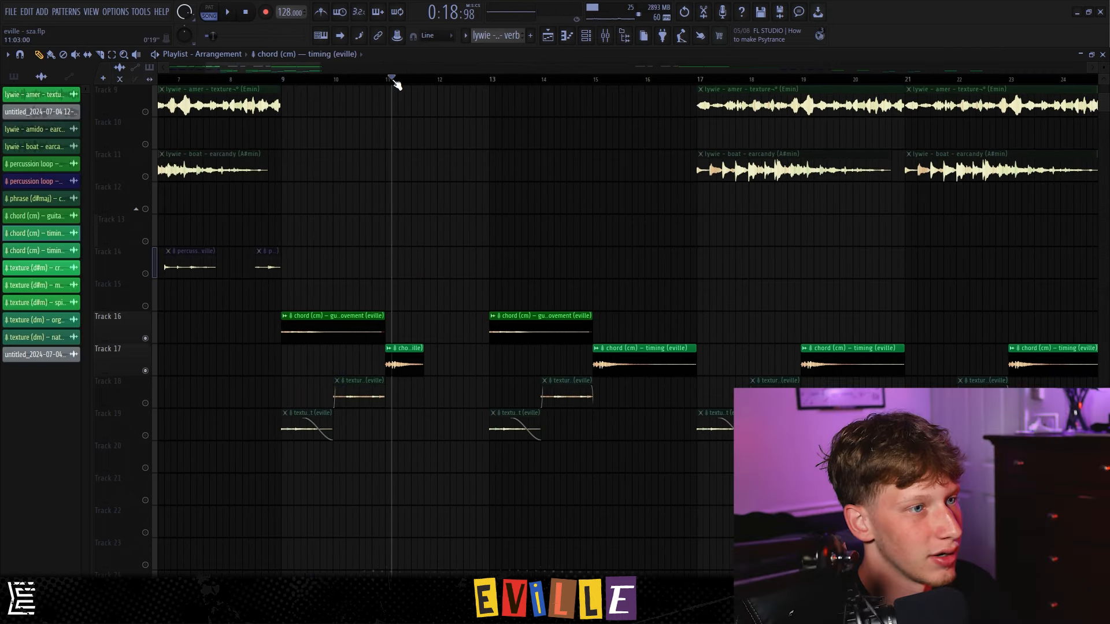
pyautogui.scroll(6, 351, 147)
pyautogui.moveTo(509, 226); pyautogui.dragTo(818, 359)
pyautogui.hotkey('ctrl', 'd')
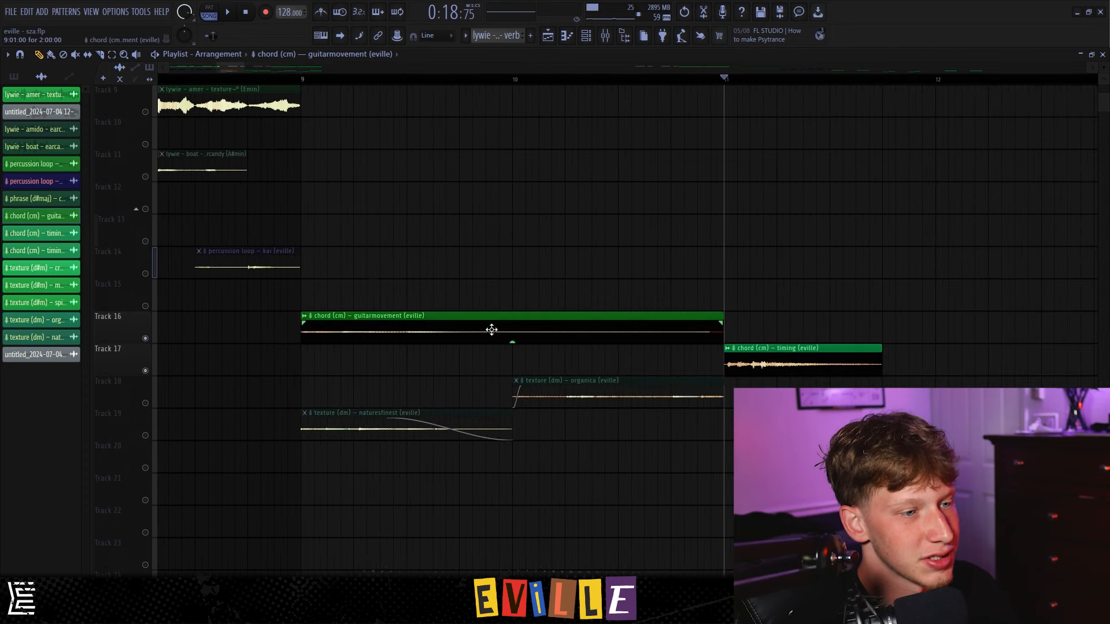
# Check the sampler settings of the chord (cm) - guitarmovement clip and close them
pyautogui.doubleClick(491, 330)
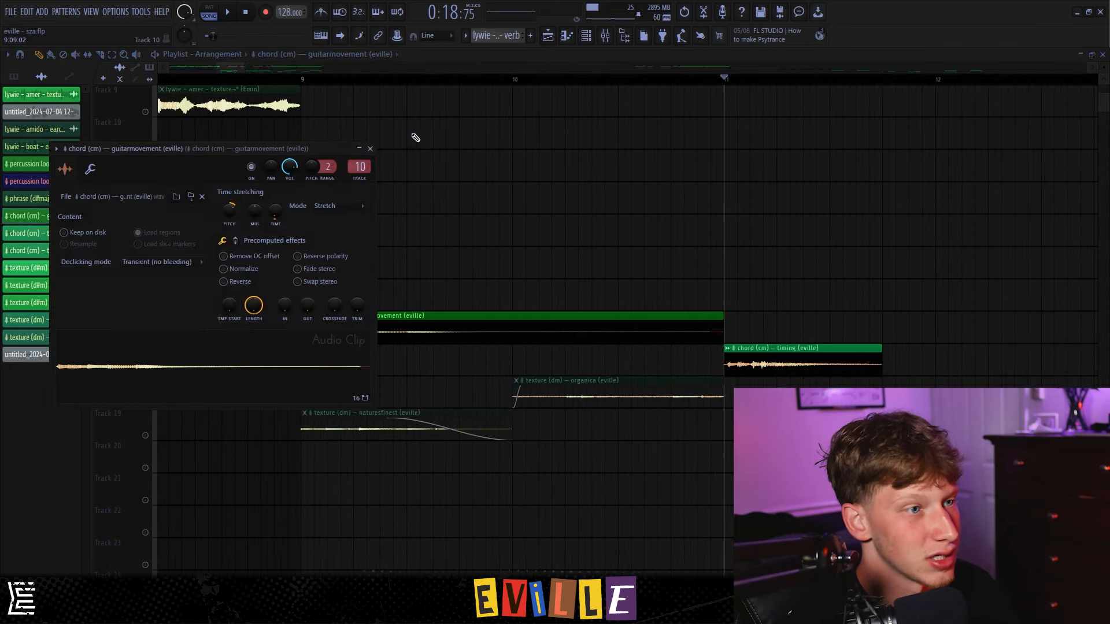
pyautogui.click(370, 148)
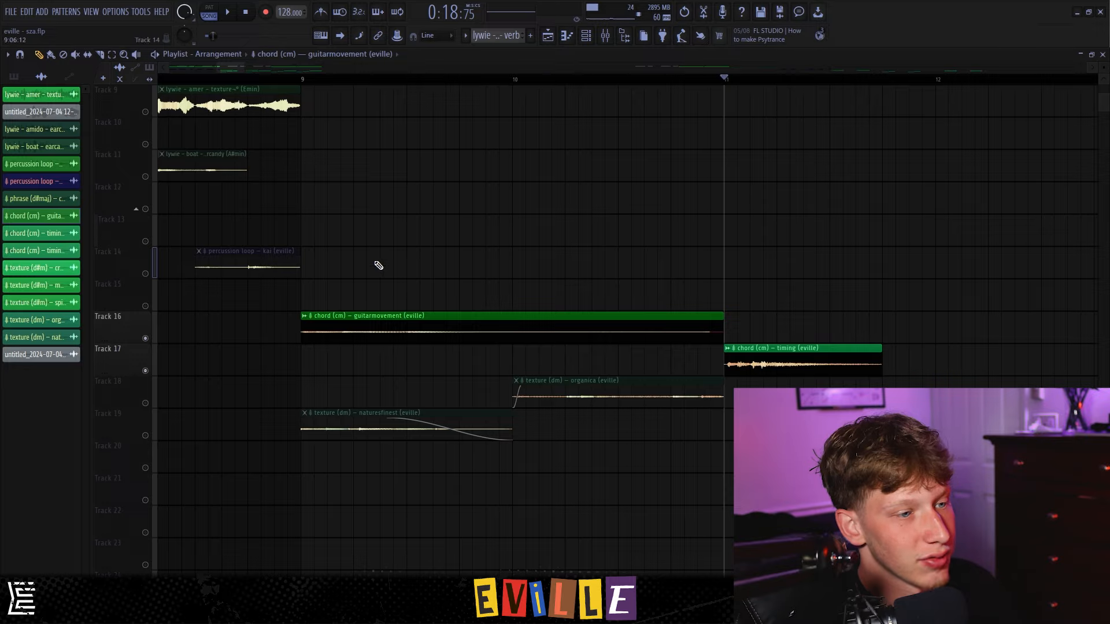
# Sweep over the texture (dm) naturesfinest and organica clips on Tracks 18 and 19 and play them from bar 9
pyautogui.scroll(-3, 403, 368)
pyautogui.scroll(3, 269, 370)
pyautogui.moveTo(299, 342); pyautogui.dragTo(622, 428)
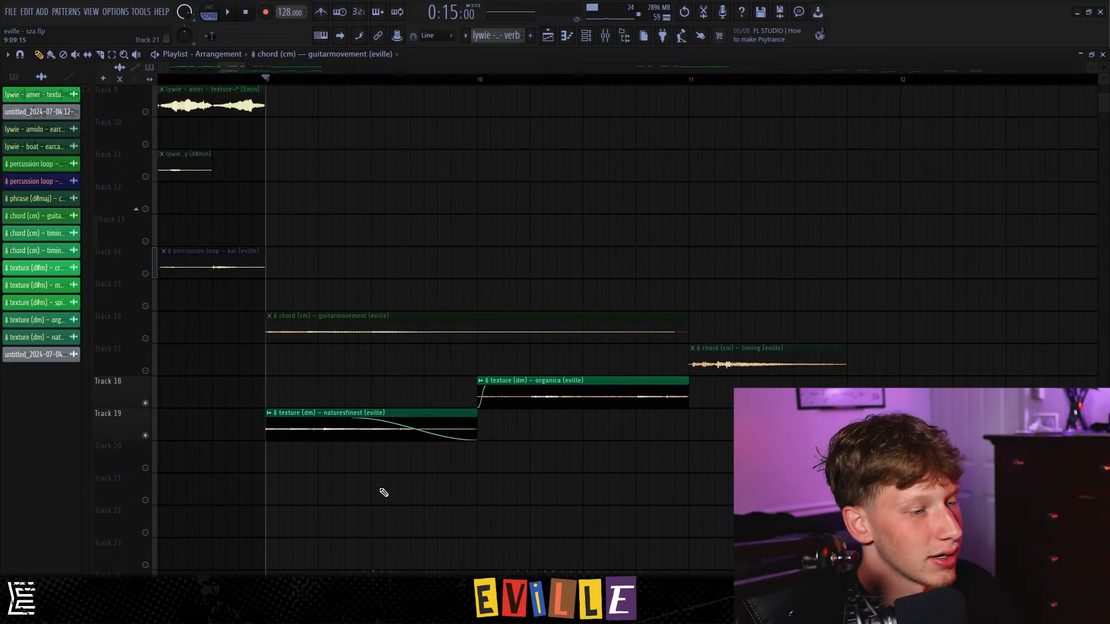
pyautogui.press('space')
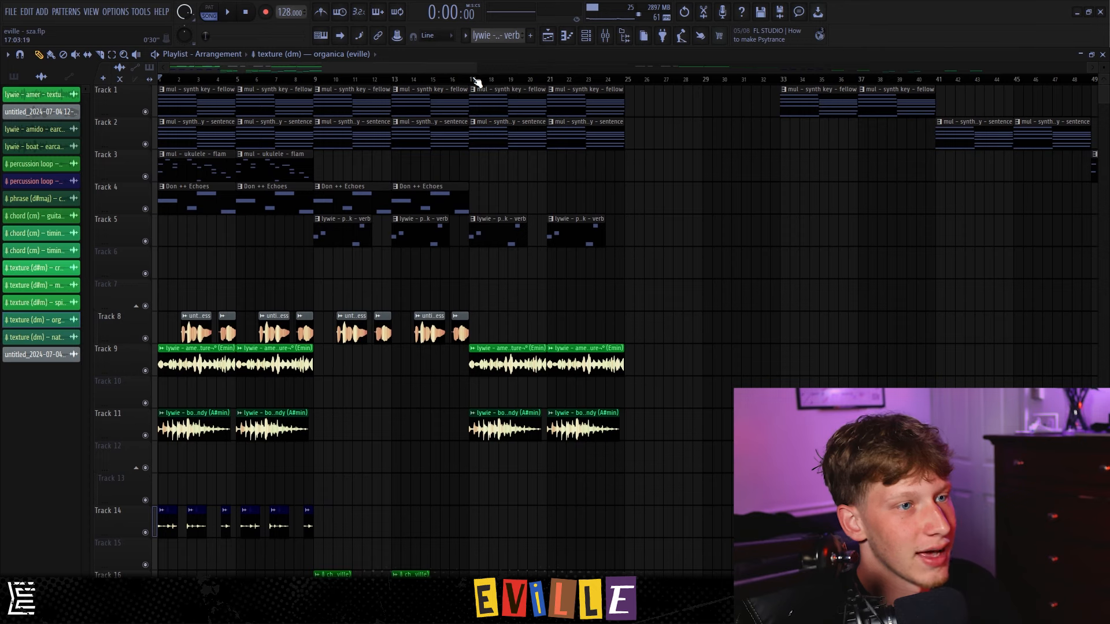
# Mark the section from bar 17 to bar 25 and sweep over its texture and earcandy clips on Tracks 9 and 11
pyautogui.moveTo(475, 81); pyautogui.dragTo(629, 91)
pyautogui.moveTo(491, 280); pyautogui.dragTo(675, 485)
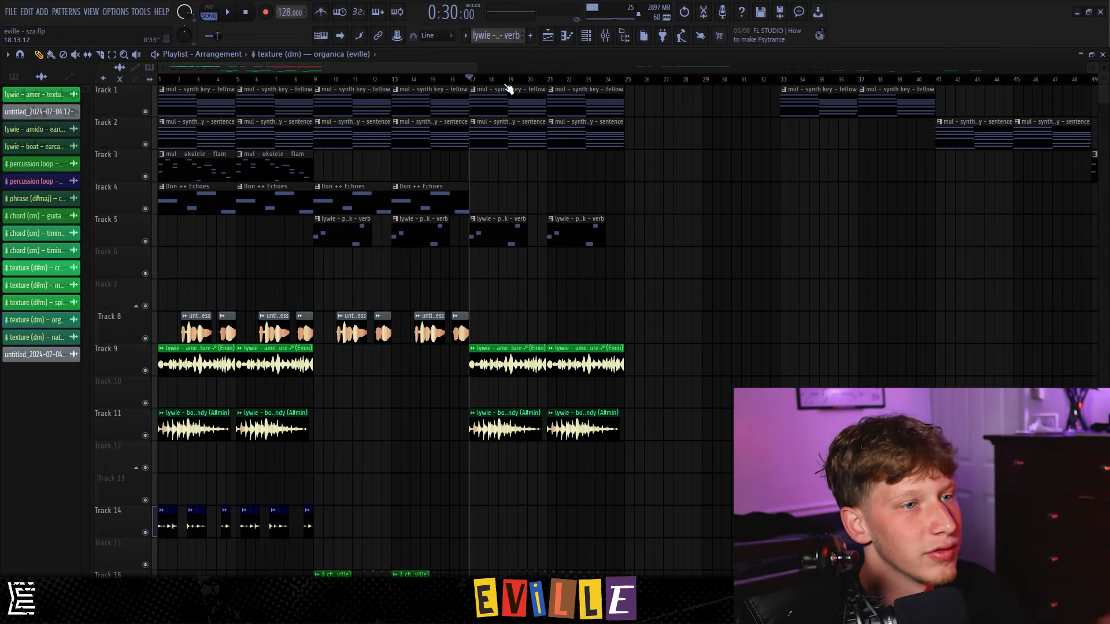
# Open the Master track's mixer effects and examine the high-shelf band of its Fruity parametric EQ 2
pyautogui.press('F9')
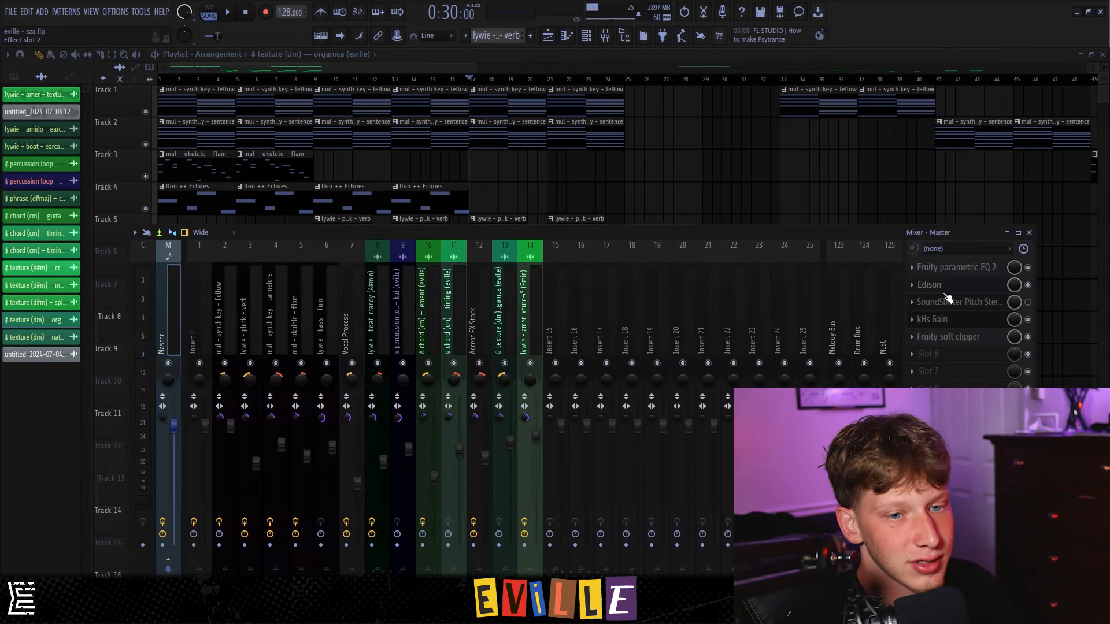
pyautogui.click(954, 267)
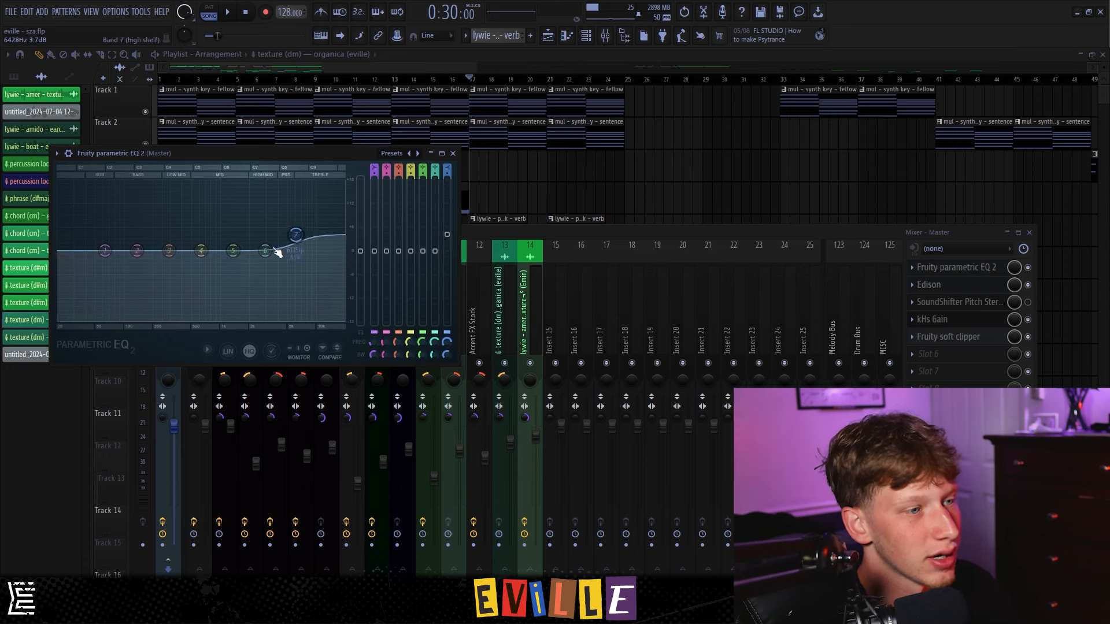
pyautogui.moveTo(305, 239); pyautogui.dragTo(315, 228)
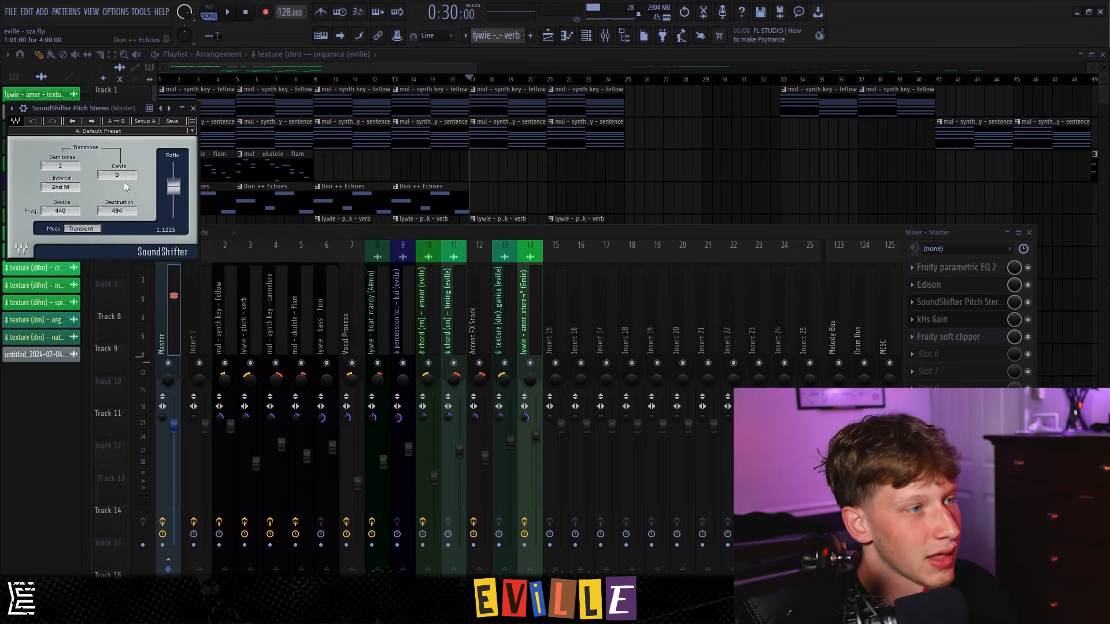
# Examine the Master track's SoundShifter Pitch Stereo, kHs Gain and Fruity soft clipper effects
pyautogui.moveTo(90, 109); pyautogui.dragTo(387, 133)
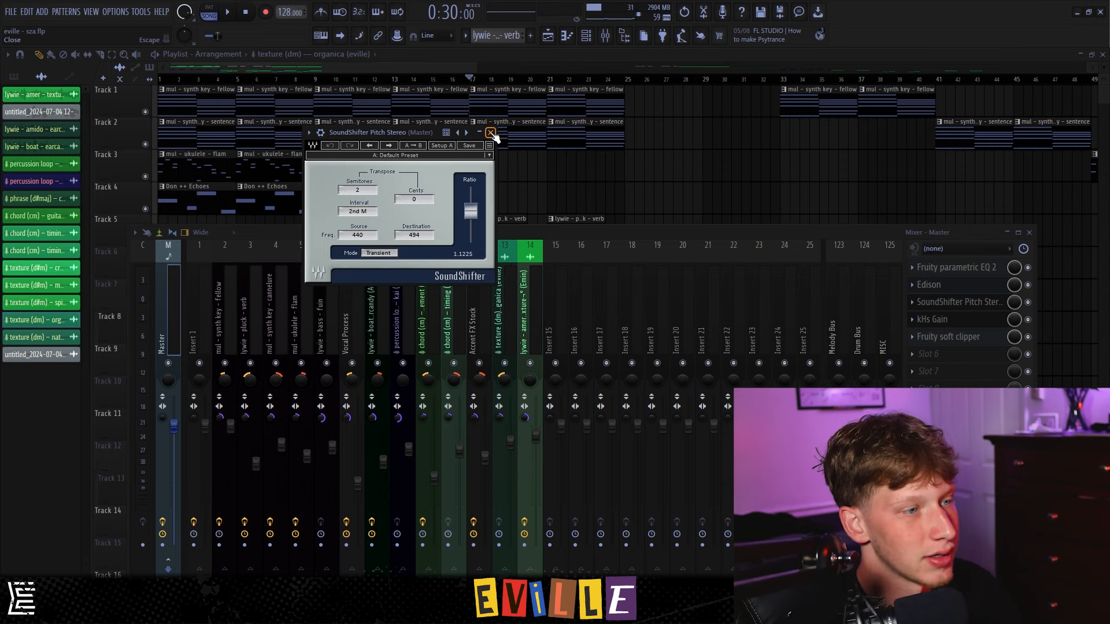
pyautogui.click(491, 133)
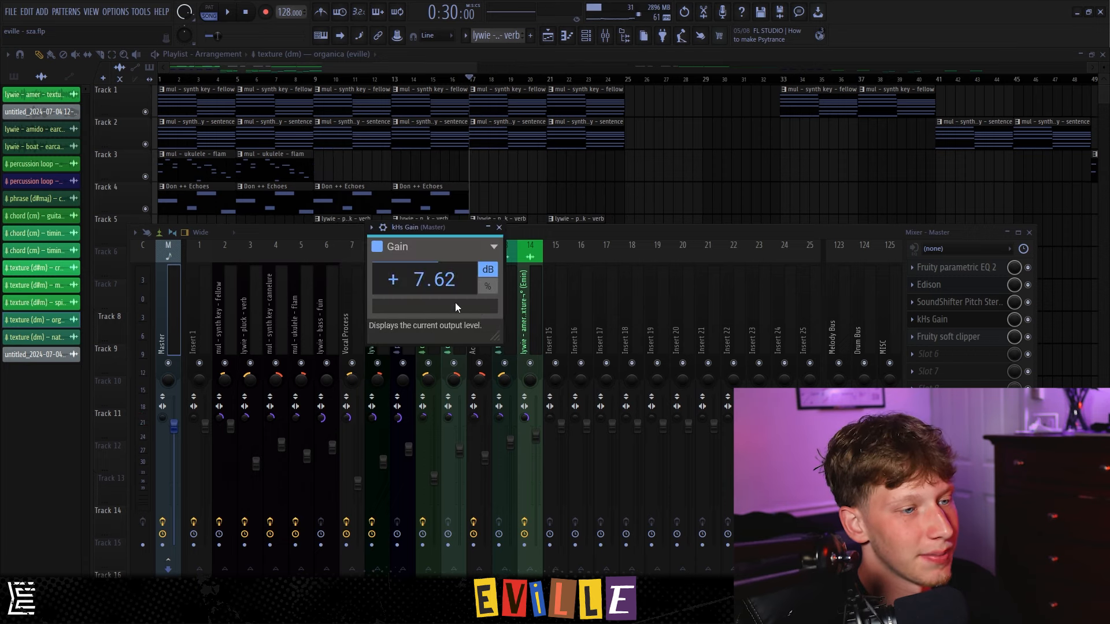
pyautogui.click(500, 229)
pyautogui.click(949, 337)
pyautogui.moveTo(139, 233); pyautogui.dragTo(405, 210)
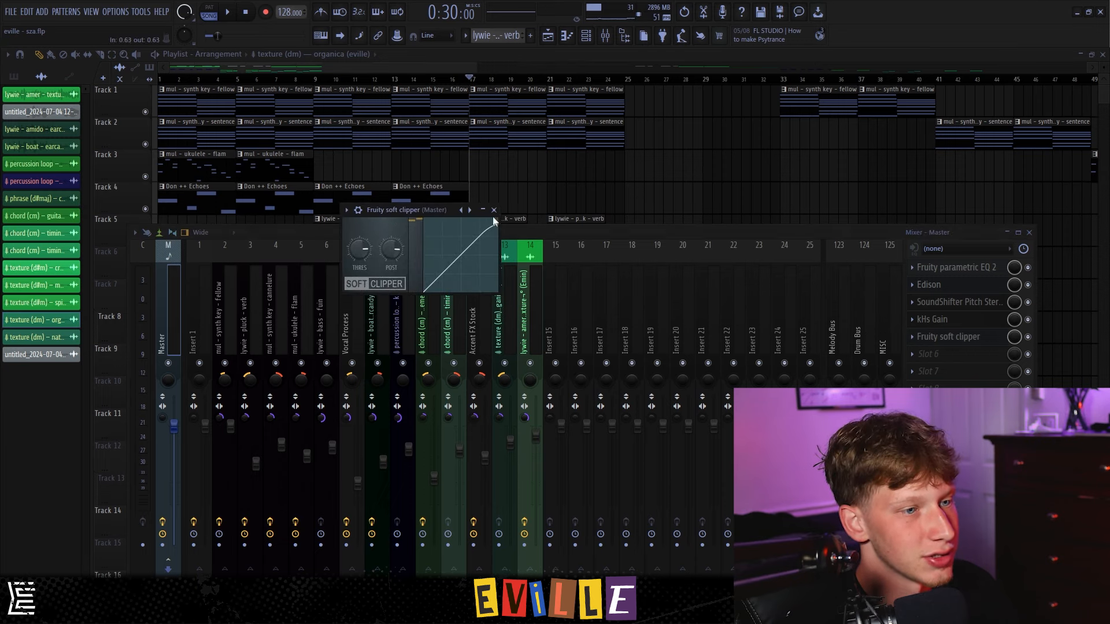